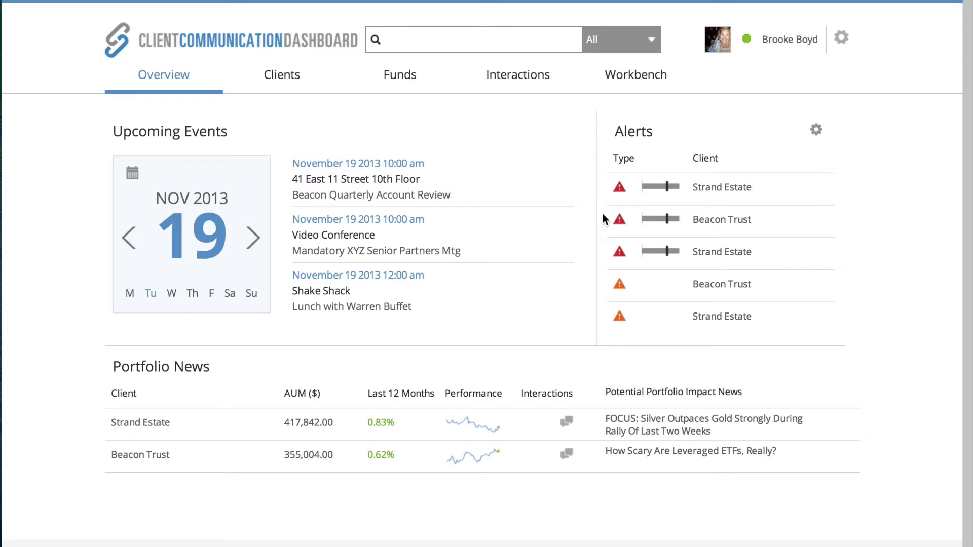
Step: Inspect the five performance alerts for Strand Estate and Beacon Trust on the Overview page
{"action": "mouse_move", "coordinate": [615, 222]}
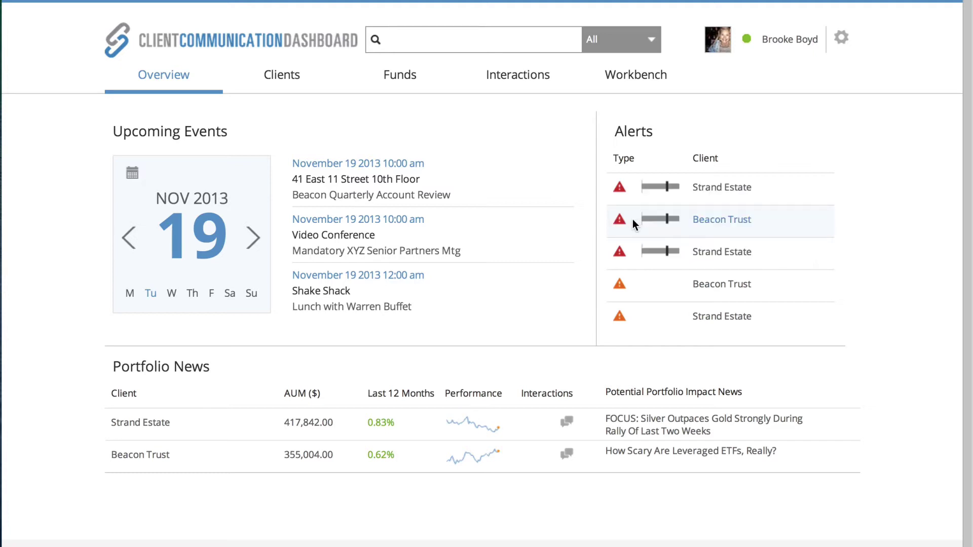
Step: Open the Beacon Trust Partners client page and filter its Knowledge Repository to Research documents
{"action": "left_click", "coordinate": [738, 224]}
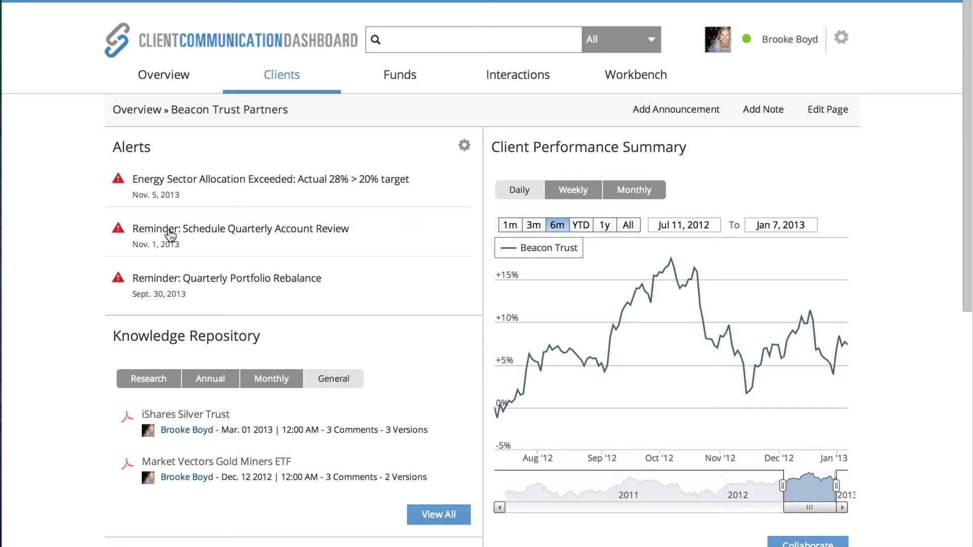
{"action": "left_click", "coordinate": [142, 385]}
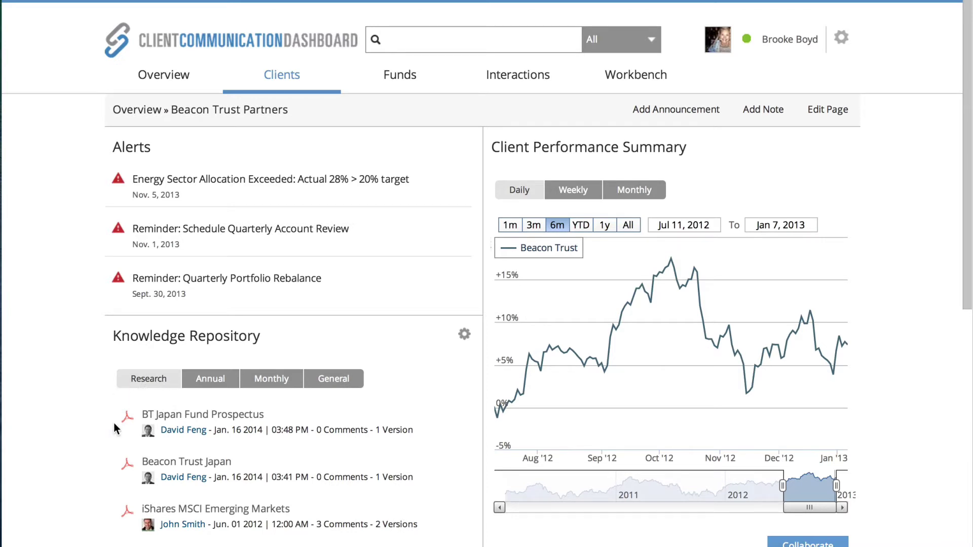
{"action": "left_click", "coordinate": [219, 420]}
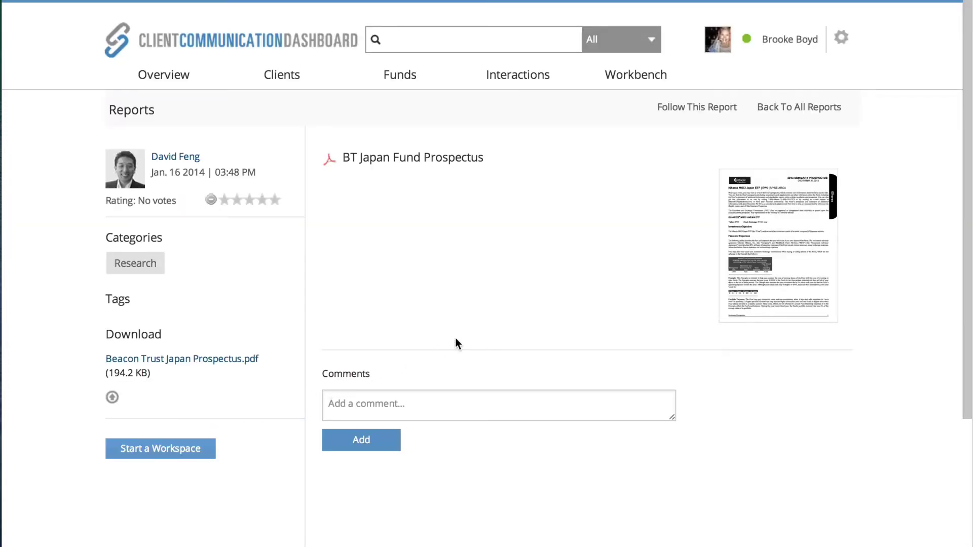
{"action": "mouse_move", "coordinate": [778, 254]}
{"action": "left_click", "coordinate": [778, 251]}
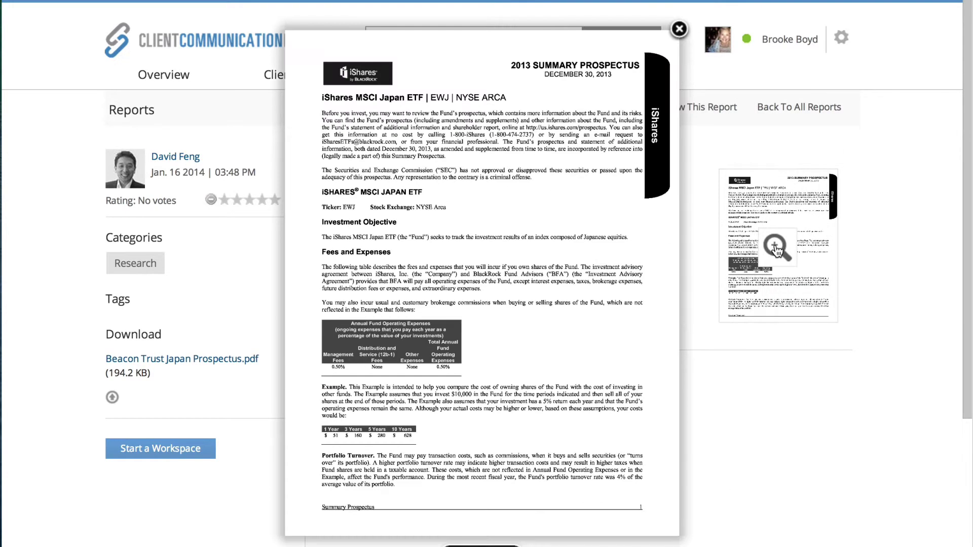
{"action": "left_click", "coordinate": [568, 205]}
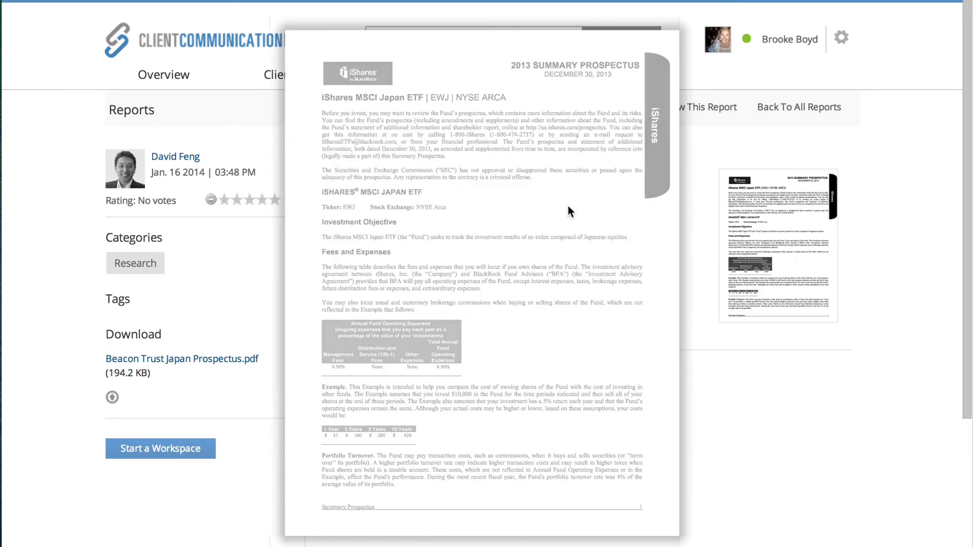
{"action": "left_click", "coordinate": [568, 206]}
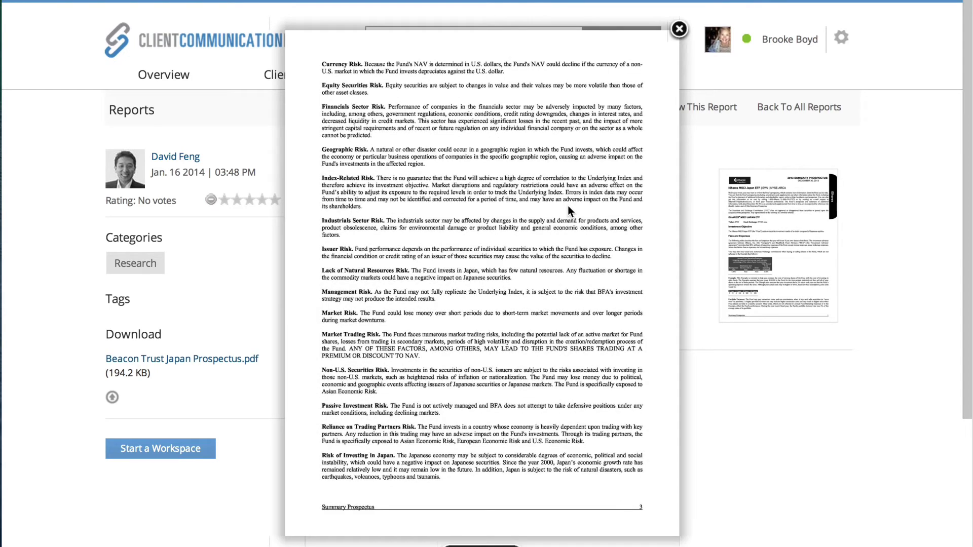
{"action": "left_click", "coordinate": [567, 205]}
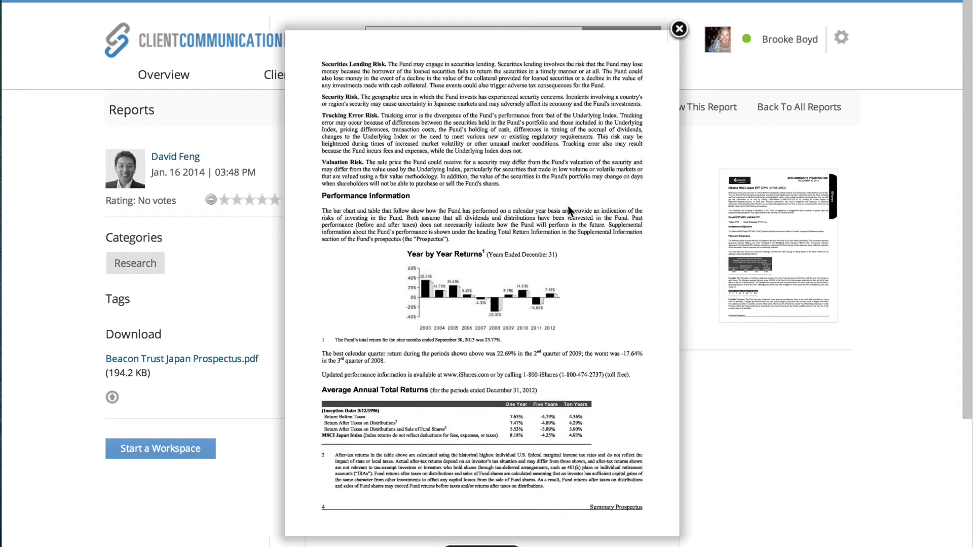
{"action": "left_click", "coordinate": [568, 206]}
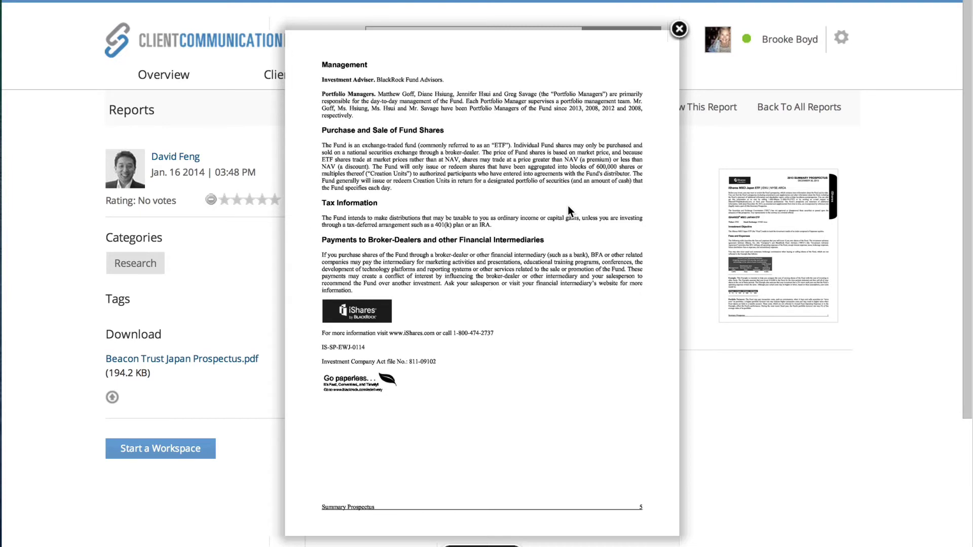
{"action": "left_click", "coordinate": [679, 29]}
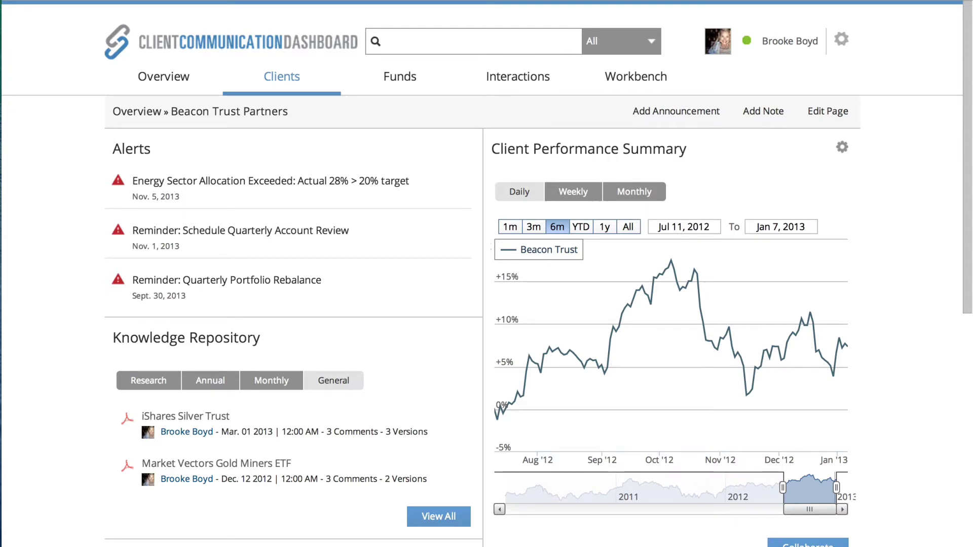
{"action": "left_click", "coordinate": [816, 543]}
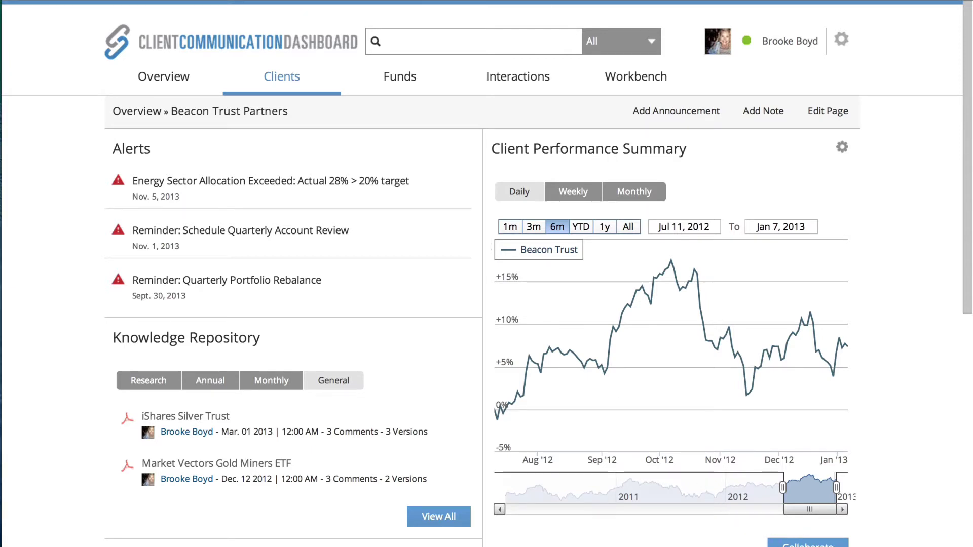
Step: Create a private Portfolio Performance workspace from the Beacon Trust chart, inviting one colleague
{"action": "left_click", "coordinate": [799, 542]}
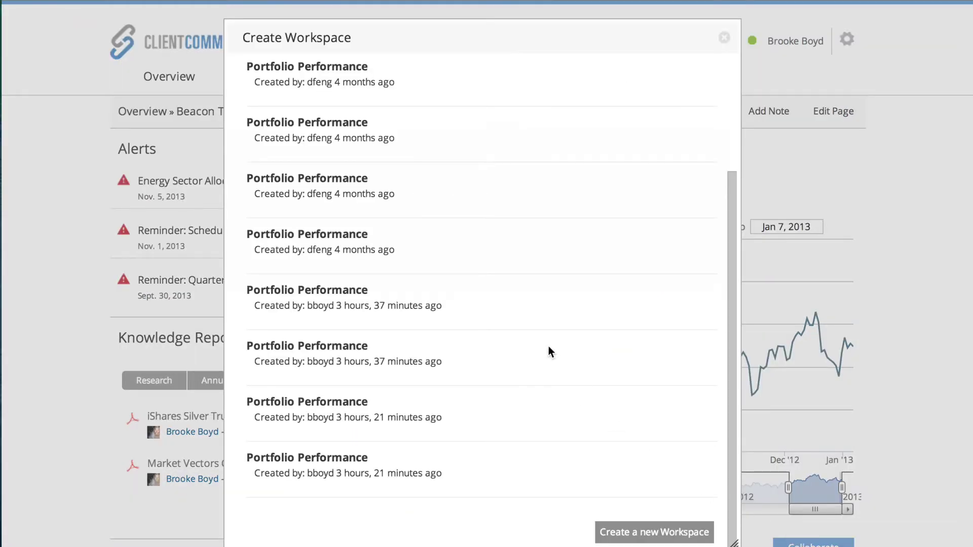
{"action": "left_click", "coordinate": [639, 540]}
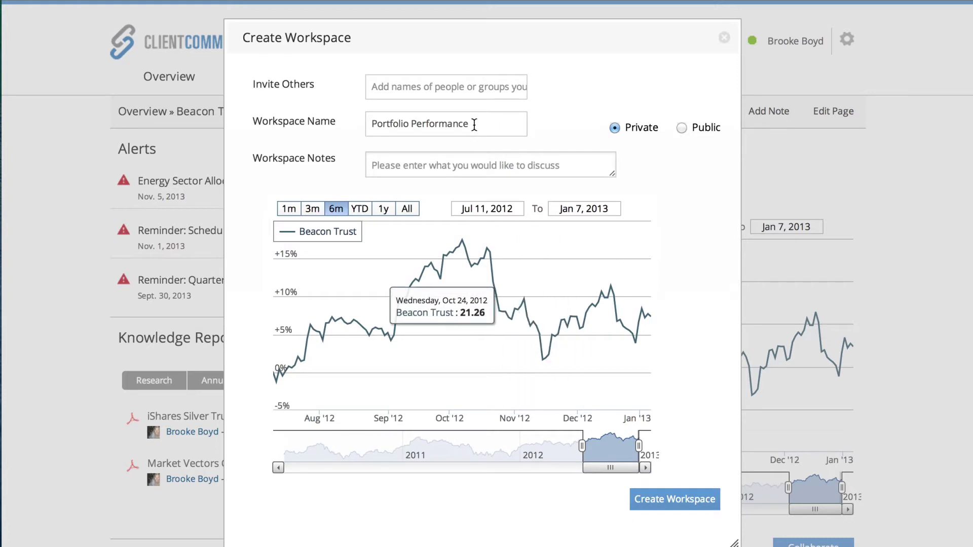
{"action": "left_click", "coordinate": [435, 87]}
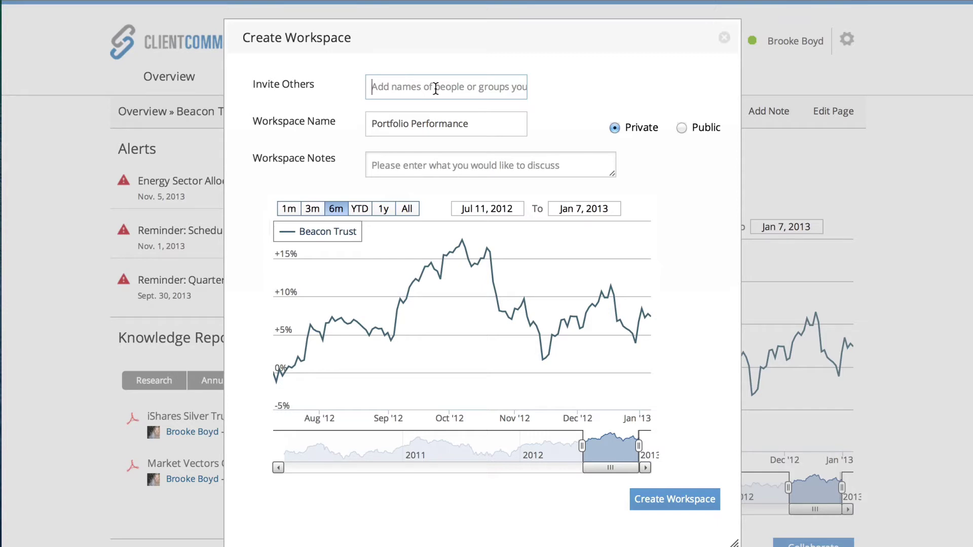
{"action": "type", "text": "p"}
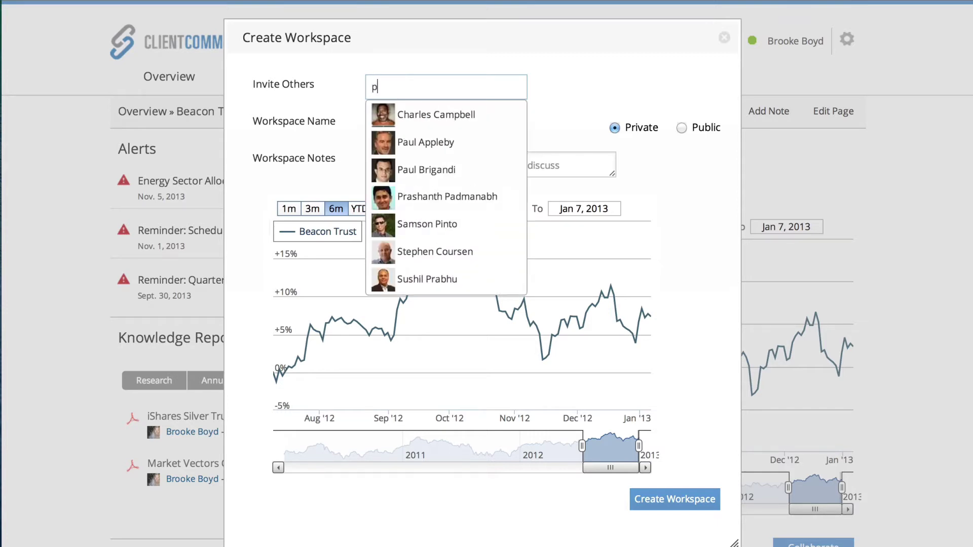
{"action": "type", "text": "rash"}
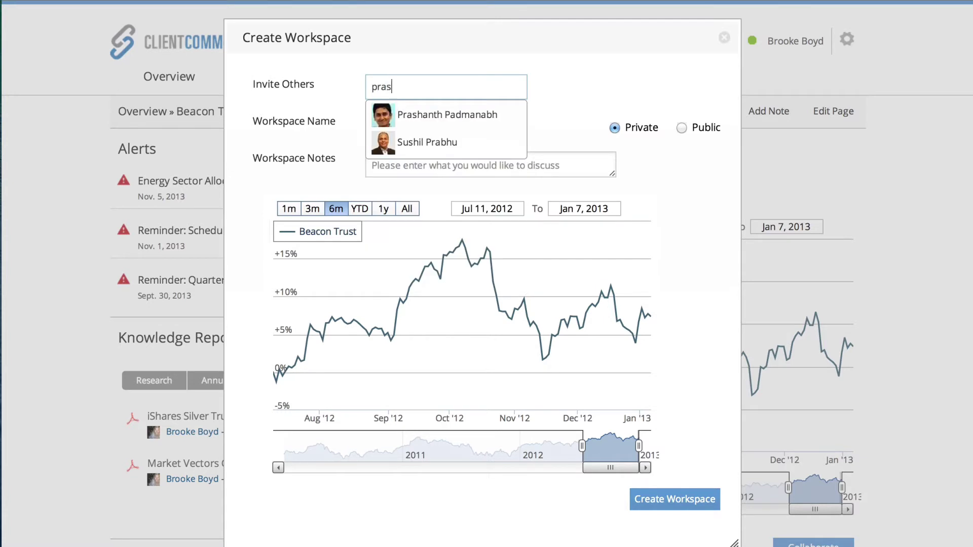
{"action": "left_click", "coordinate": [446, 114]}
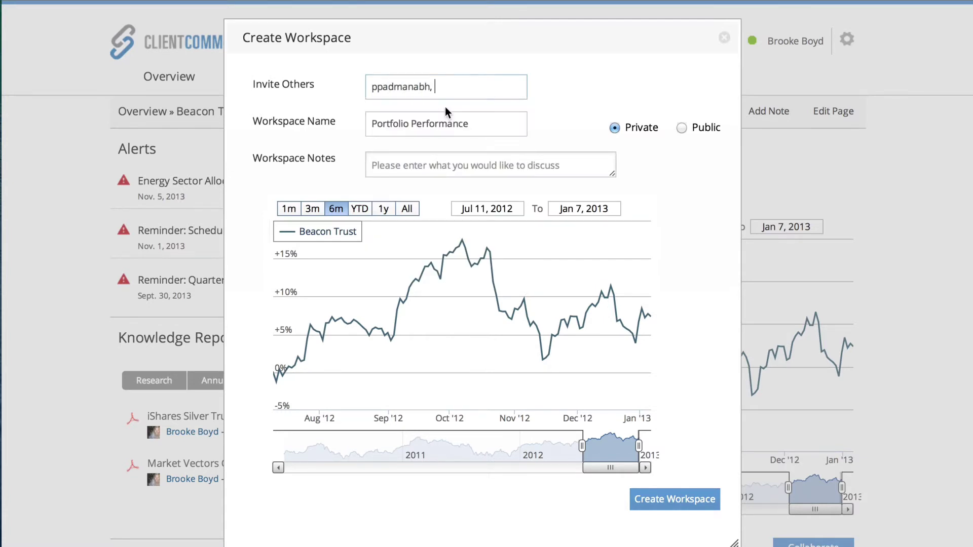
{"action": "left_click", "coordinate": [663, 501]}
{"action": "left_click", "coordinate": [664, 503]}
{"action": "left_click", "coordinate": [662, 499]}
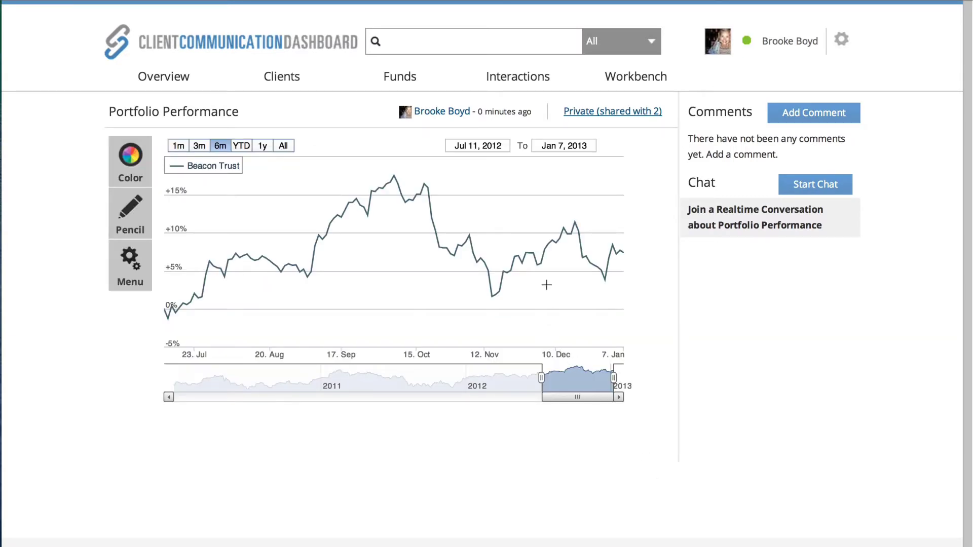
Step: Check the workspace members and start a video chat with all online members
{"action": "left_click", "coordinate": [606, 111]}
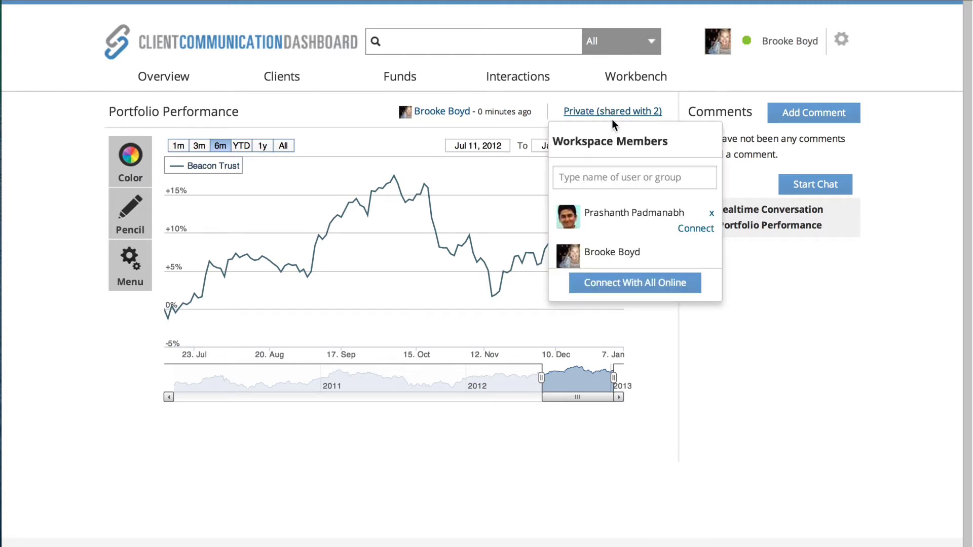
{"action": "left_click", "coordinate": [614, 285]}
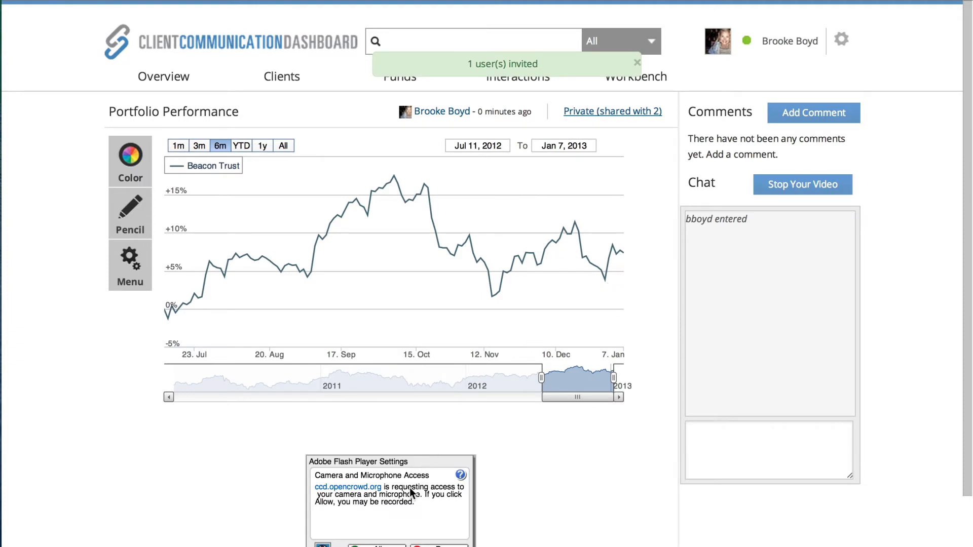
{"action": "left_click", "coordinate": [379, 545]}
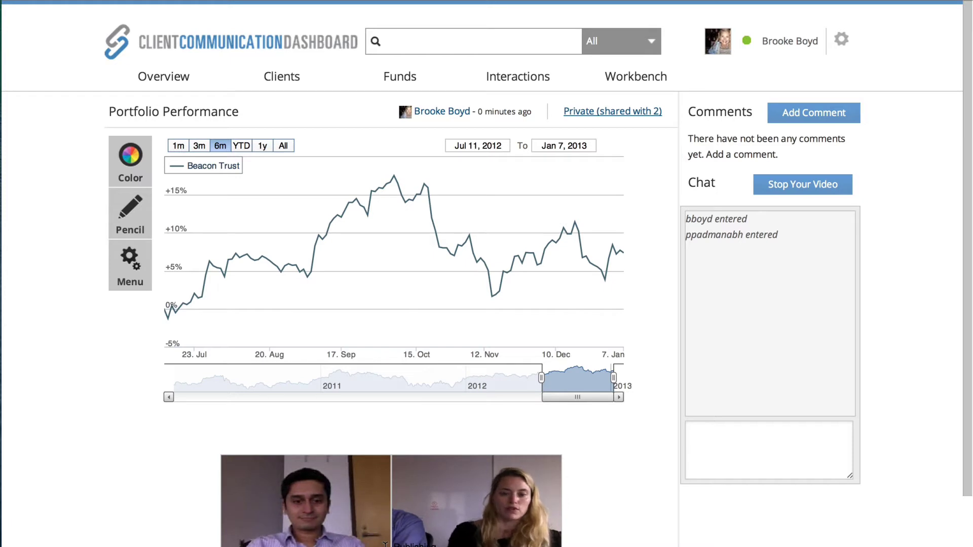
Step: Send the chat message 'we need discuss allocation for'
{"action": "left_click", "coordinate": [730, 435]}
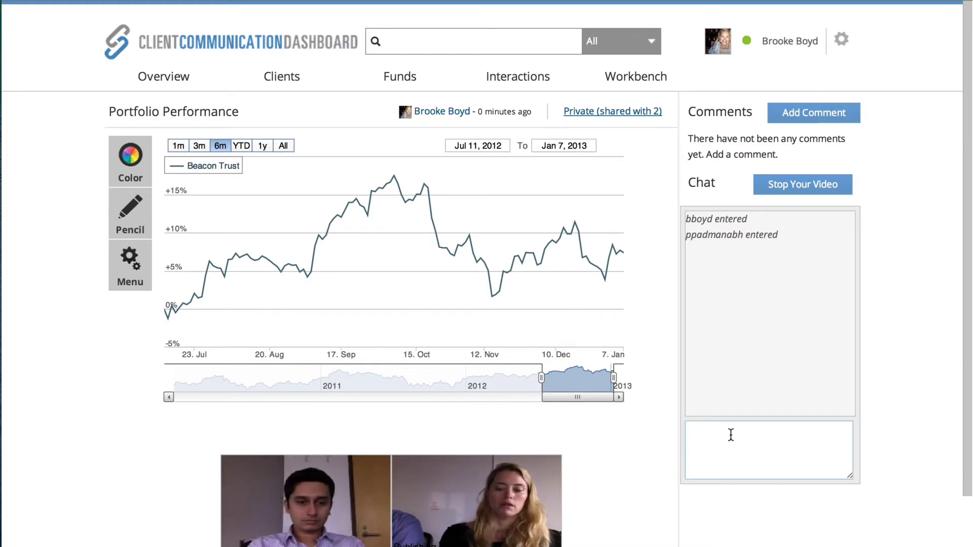
{"action": "type", "text": "we need"}
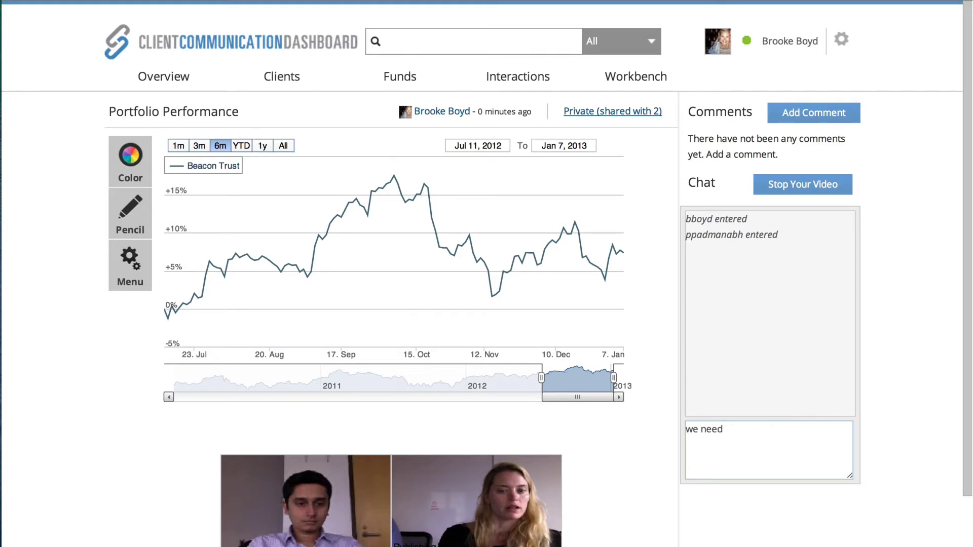
{"action": "type", "text": "dis"}
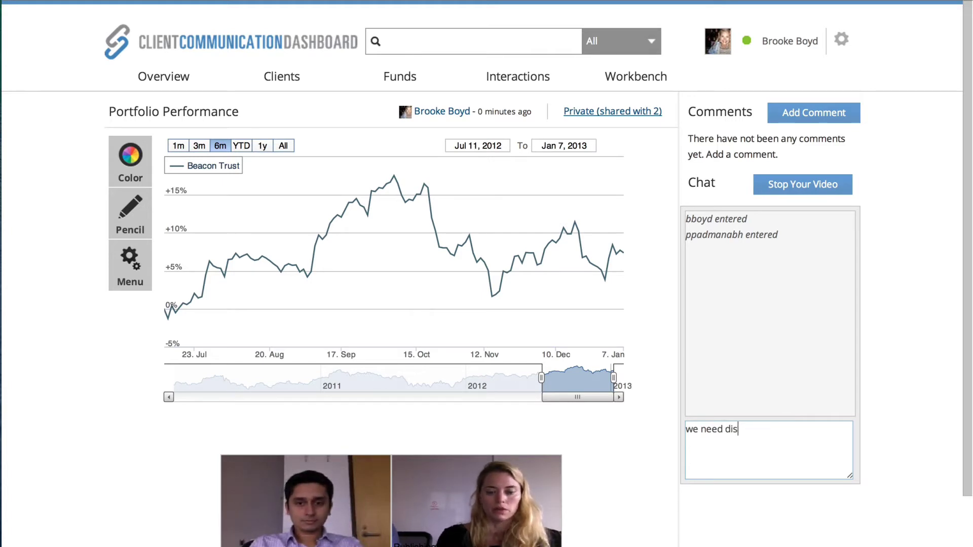
{"action": "type", "text": "cuss allocation for"}
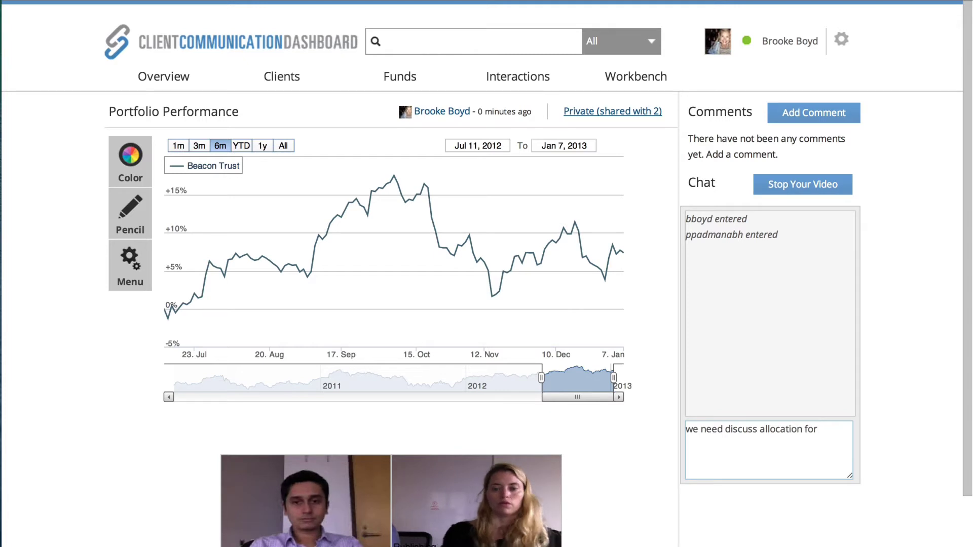
{"action": "key", "text": "Return"}
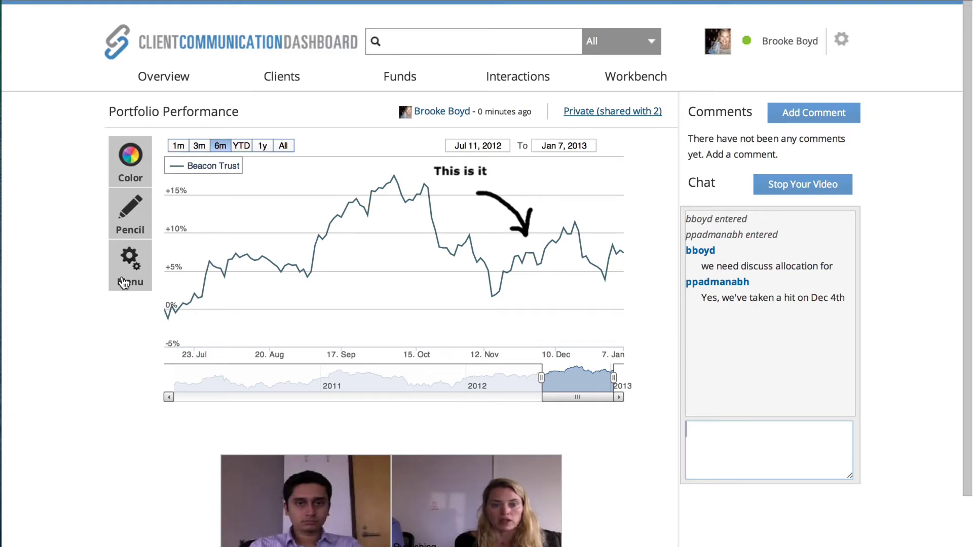
Step: Show the annotated chart's Clear, Invite, Post and Save options, then close them
{"action": "left_click", "coordinate": [124, 283]}
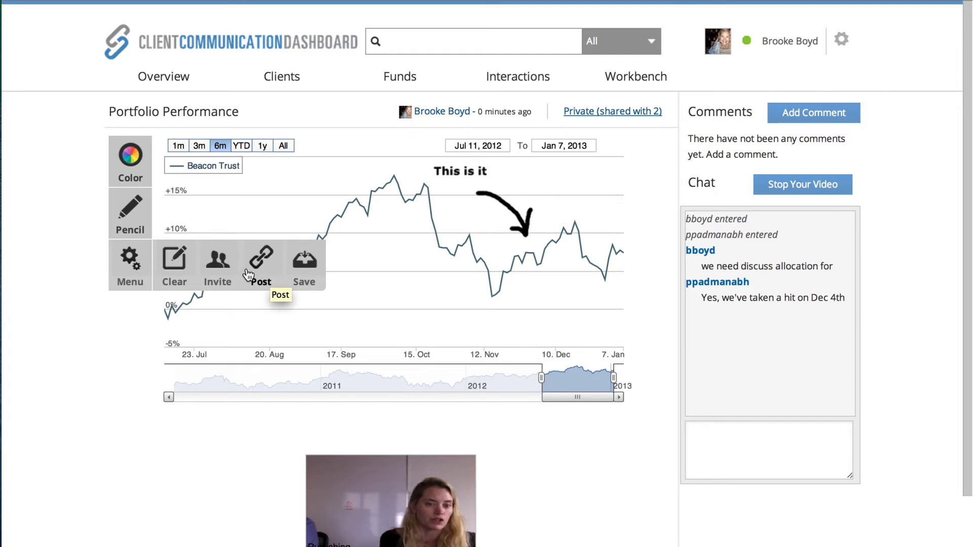
{"action": "left_click", "coordinate": [128, 284]}
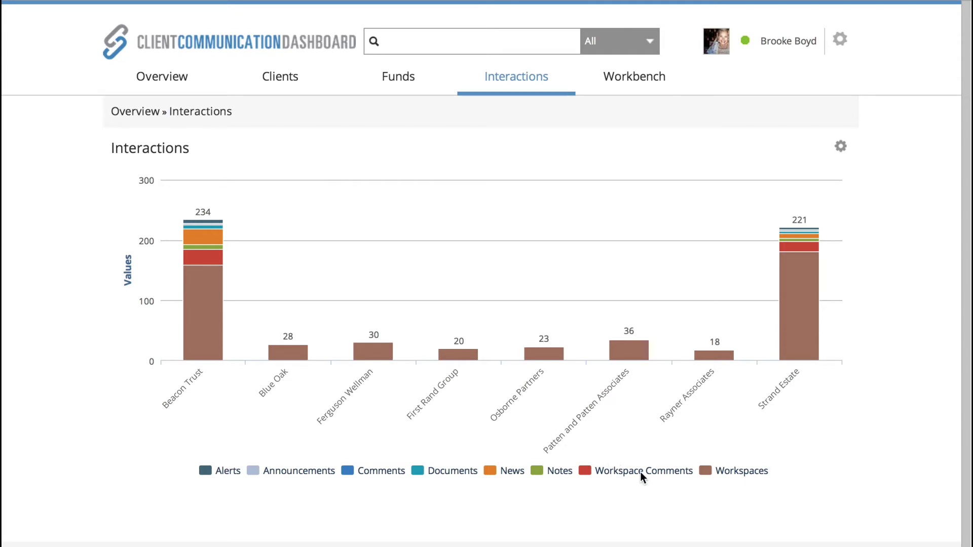
Step: Limit the Interactions chart to Alerts (Beacon Trust 6, Strand Estate 4) and drill into Strand Estate
{"action": "left_click", "coordinate": [708, 473]}
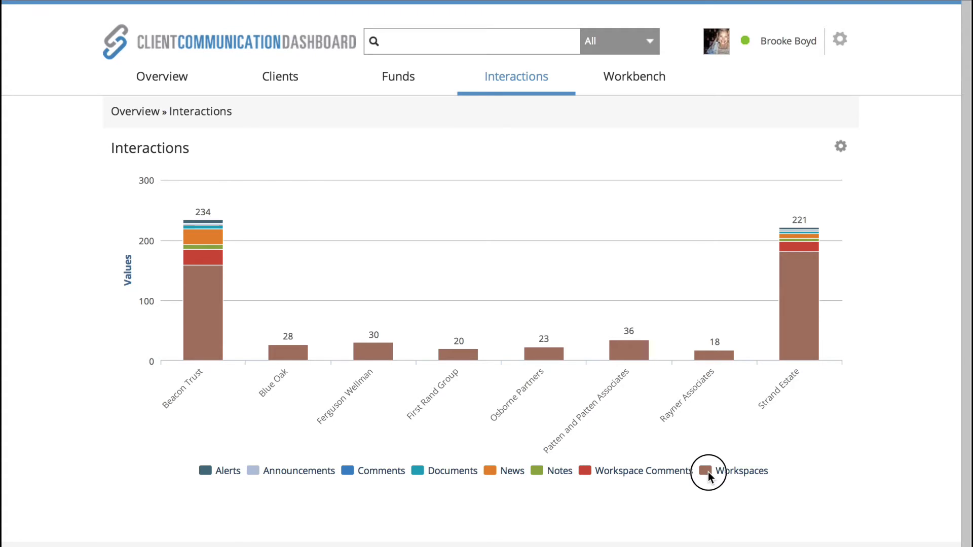
{"action": "left_click", "coordinate": [583, 472]}
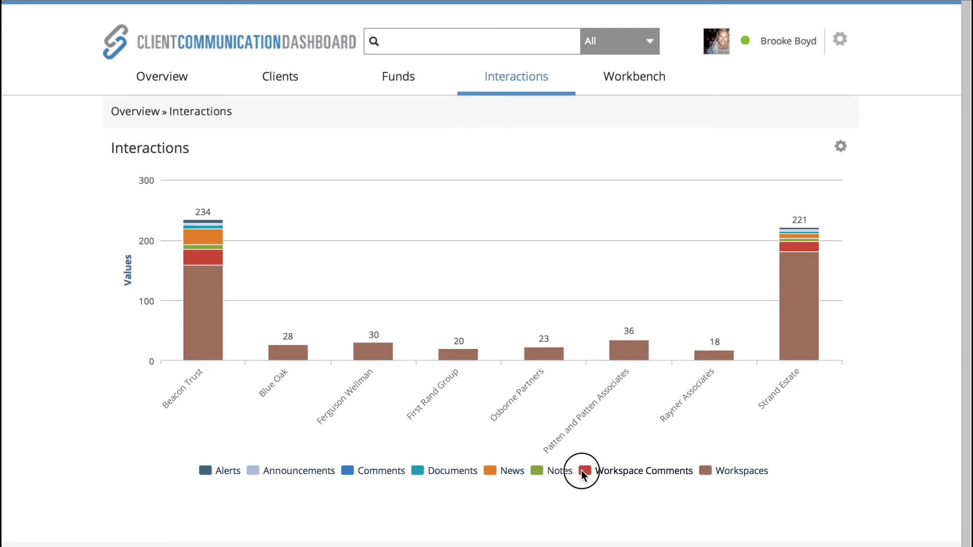
{"action": "left_click", "coordinate": [535, 468]}
{"action": "left_click", "coordinate": [489, 470]}
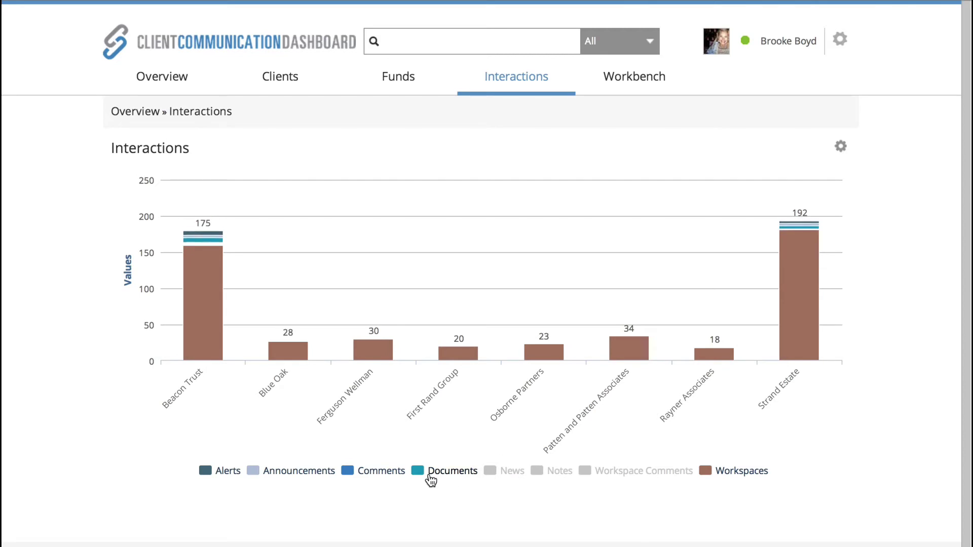
{"action": "left_click", "coordinate": [419, 471]}
{"action": "left_click", "coordinate": [348, 472]}
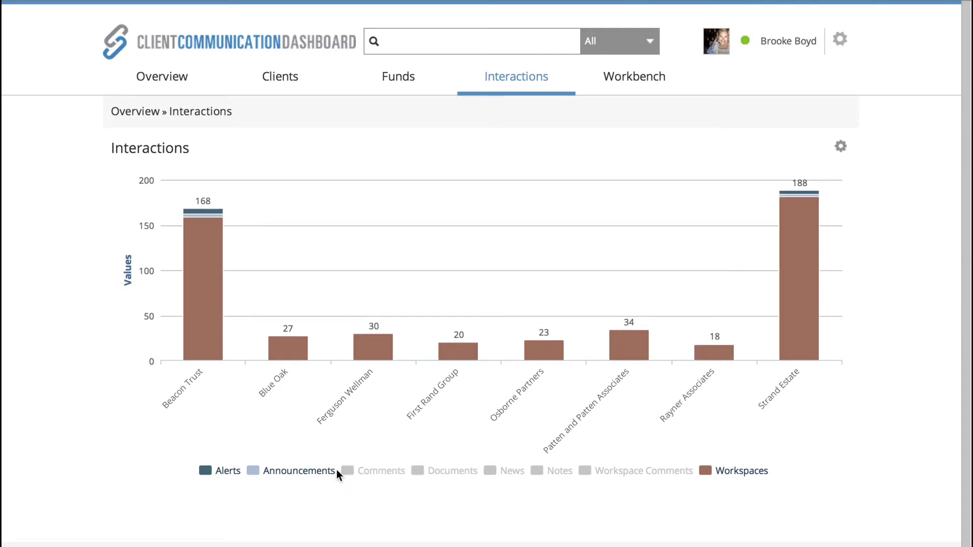
{"action": "left_click", "coordinate": [253, 471]}
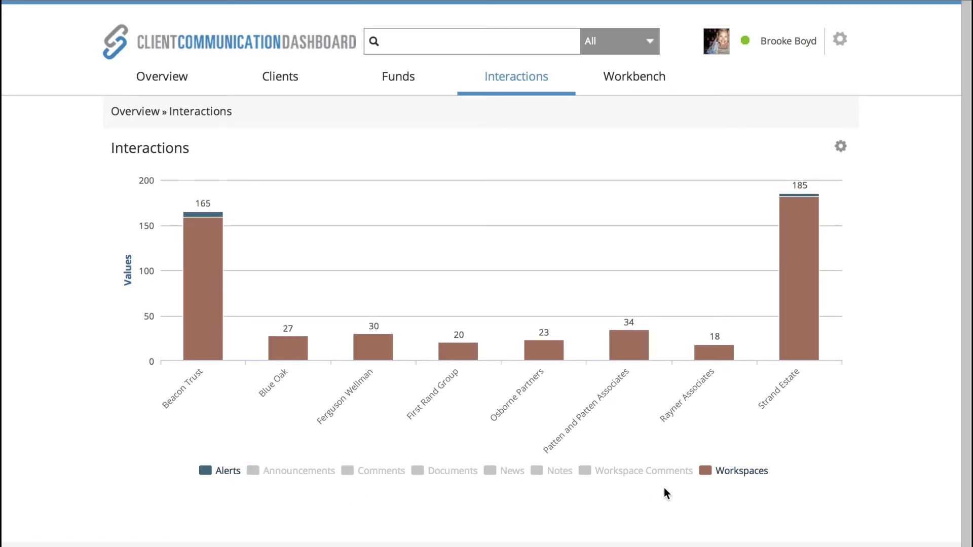
{"action": "left_click", "coordinate": [705, 472]}
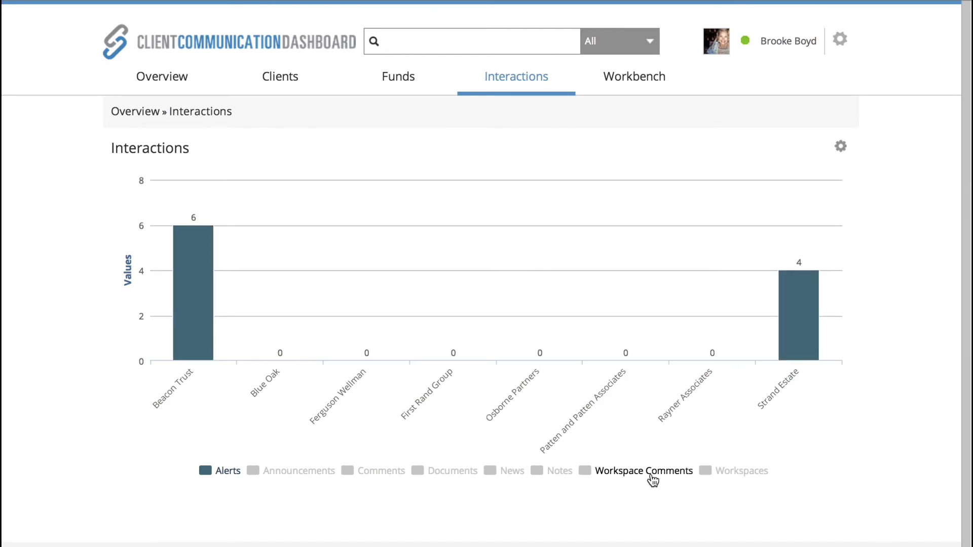
{"action": "mouse_move", "coordinate": [186, 305]}
{"action": "left_click", "coordinate": [790, 341]}
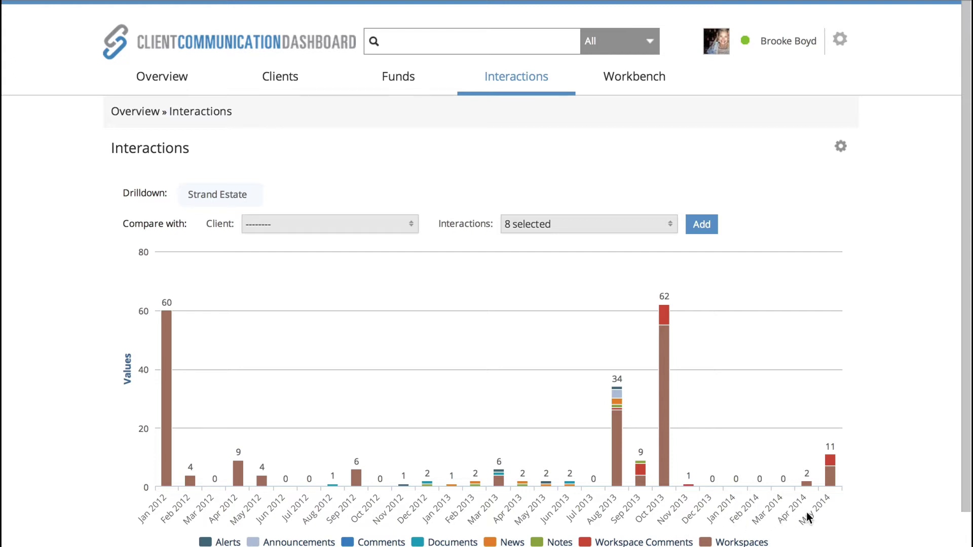
Step: Hide every drilldown series but Alerts, leaving single alerts in Nov 2012, Mar, May and Aug 2013
{"action": "left_click", "coordinate": [706, 542]}
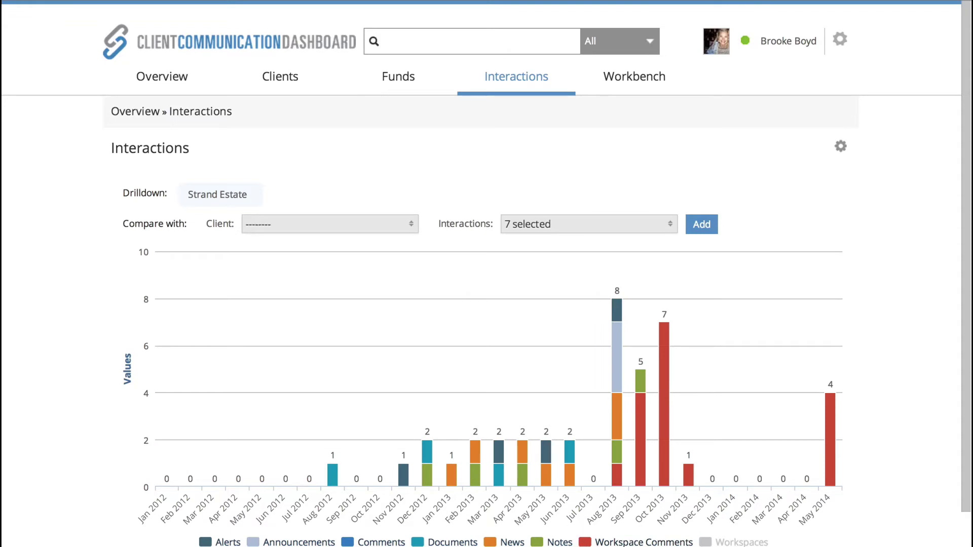
{"action": "left_click", "coordinate": [537, 543]}
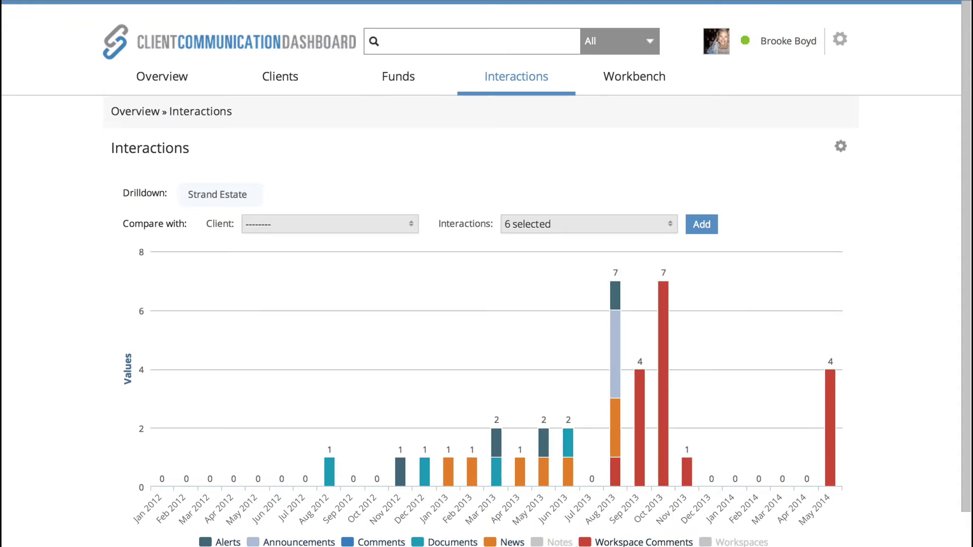
{"action": "left_click", "coordinate": [584, 543]}
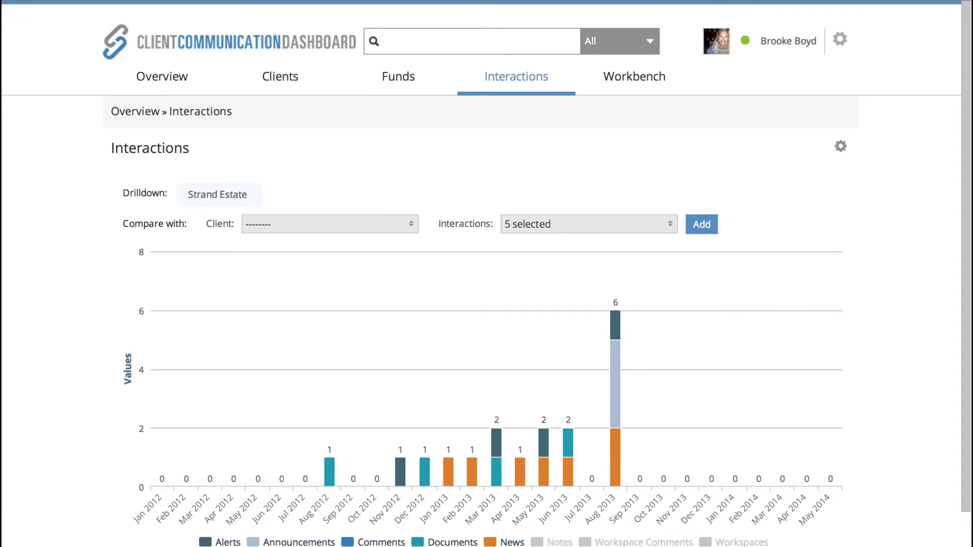
{"action": "left_click", "coordinate": [505, 542]}
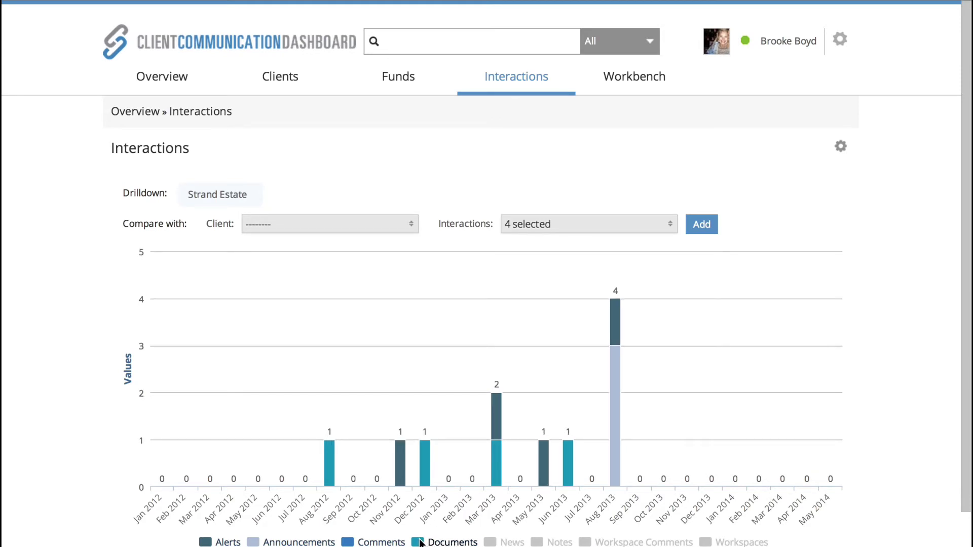
{"action": "left_click", "coordinate": [436, 543]}
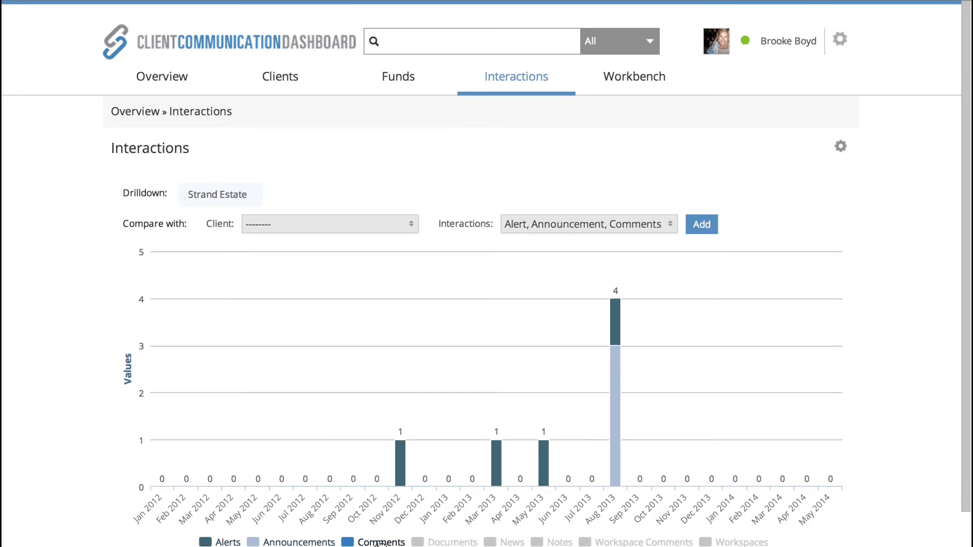
{"action": "left_click", "coordinate": [349, 543]}
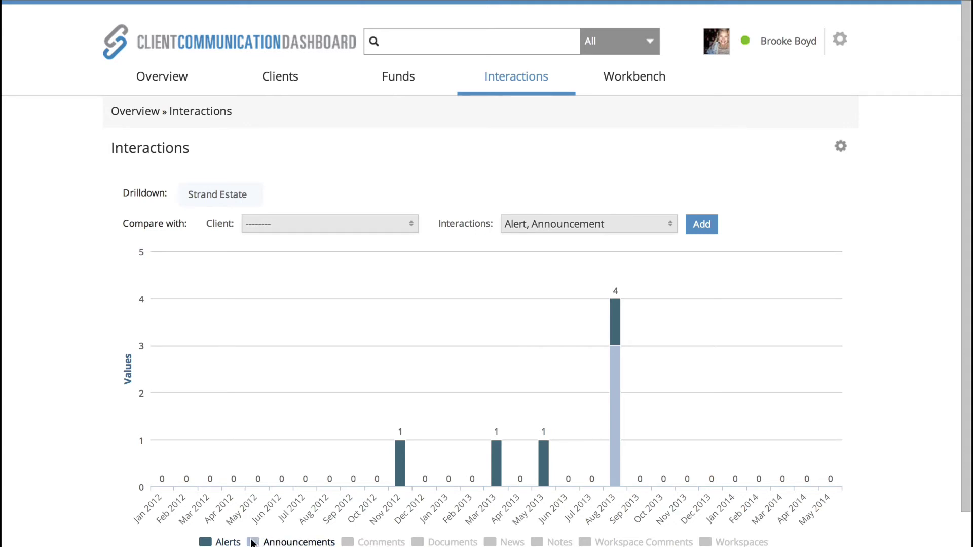
{"action": "left_click", "coordinate": [252, 543]}
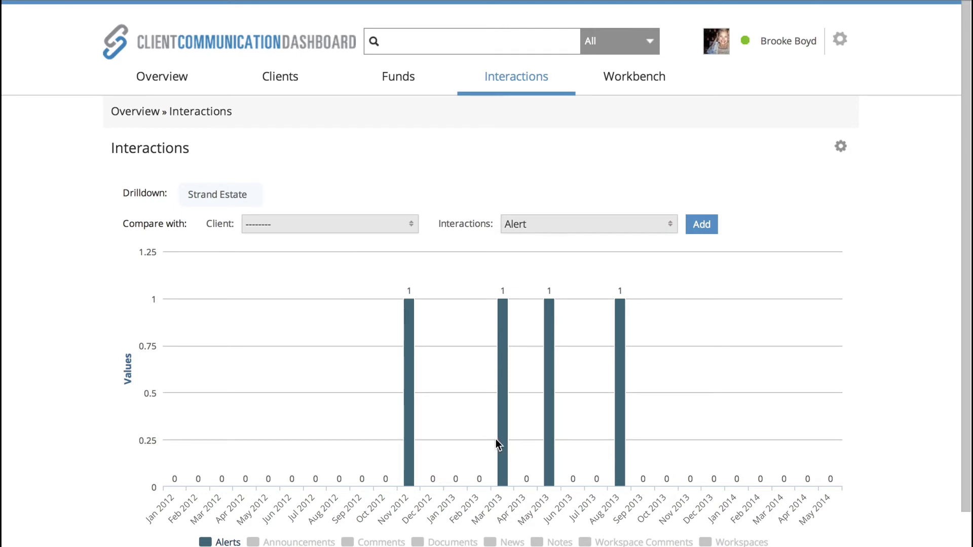
{"action": "mouse_move", "coordinate": [504, 446]}
{"action": "mouse_move", "coordinate": [552, 444]}
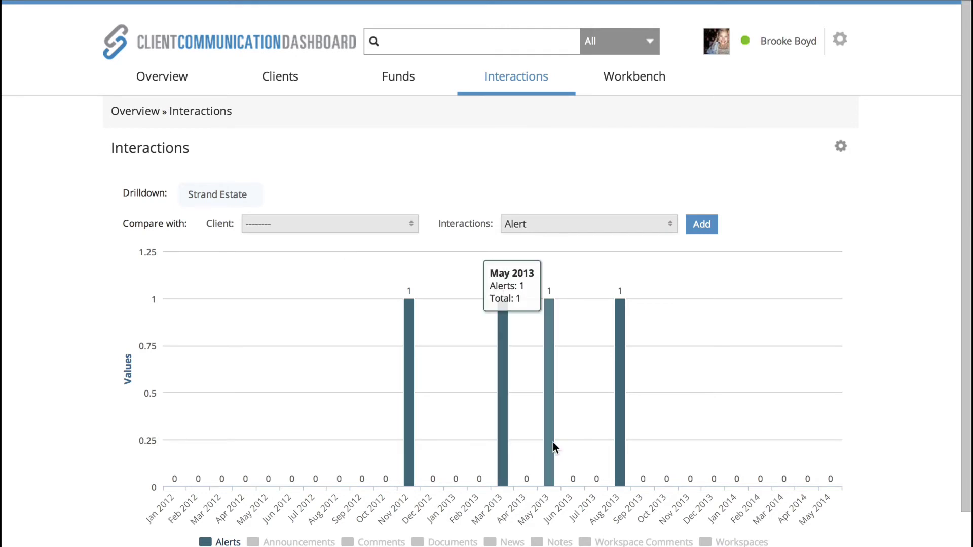
{"action": "mouse_move", "coordinate": [615, 445]}
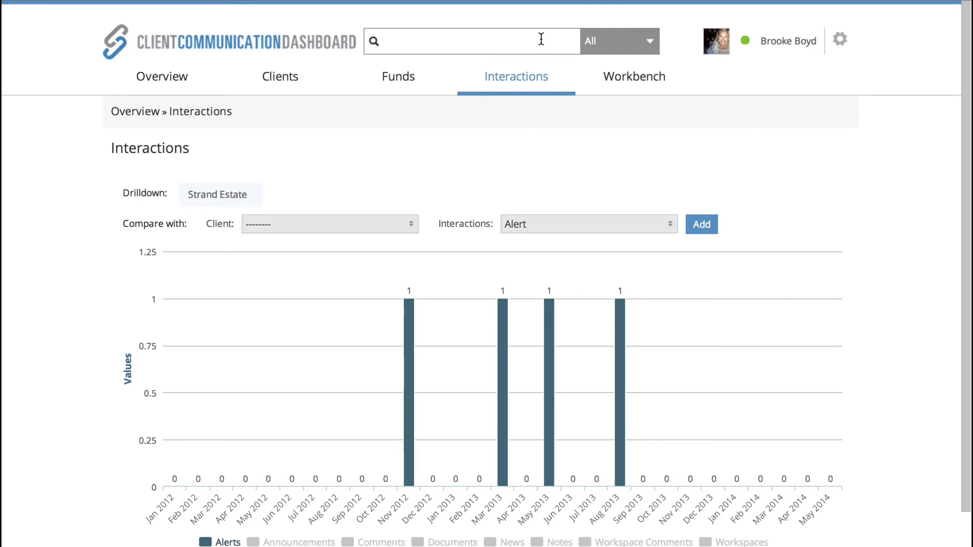
Step: Search for 'japan' and open the full list of 24 results
{"action": "type", "text": "japan"}
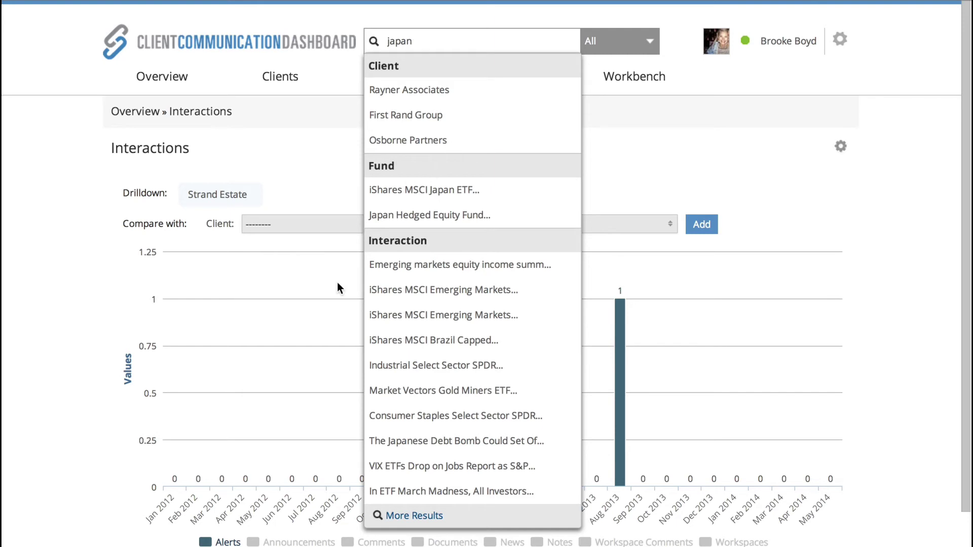
{"action": "left_click", "coordinate": [417, 515]}
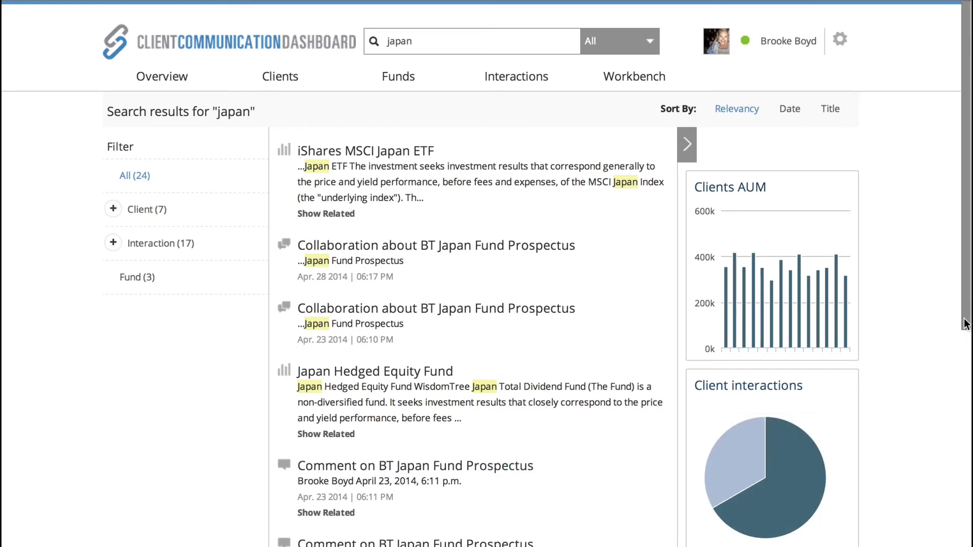
{"action": "left_click_drag", "start_coordinate": [956, 322], "coordinate": [958, 388]}
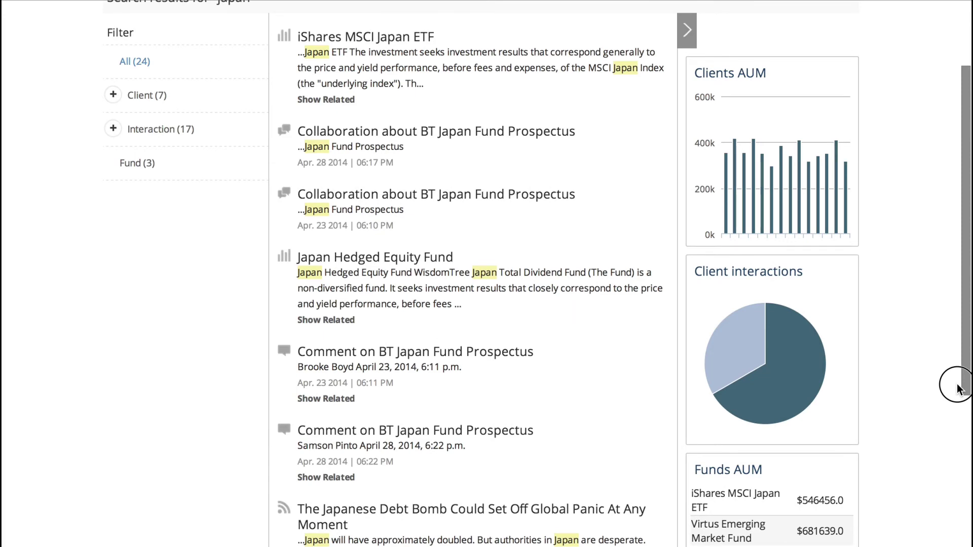
{"action": "left_click_drag", "start_coordinate": [958, 389], "coordinate": [958, 317]}
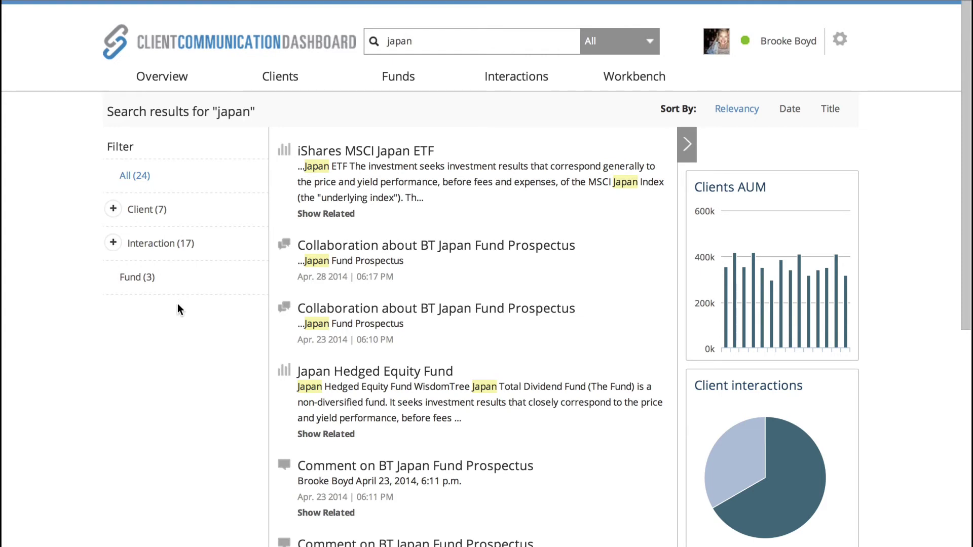
Step: Expand the Client (7) and Interaction (17) filters and preview one result's related content
{"action": "left_click", "coordinate": [114, 209]}
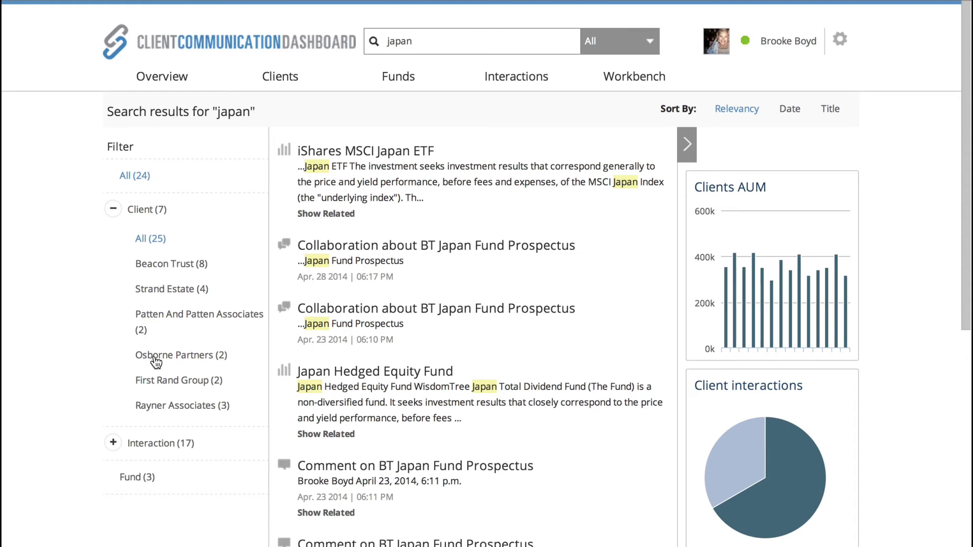
{"action": "left_click", "coordinate": [114, 444]}
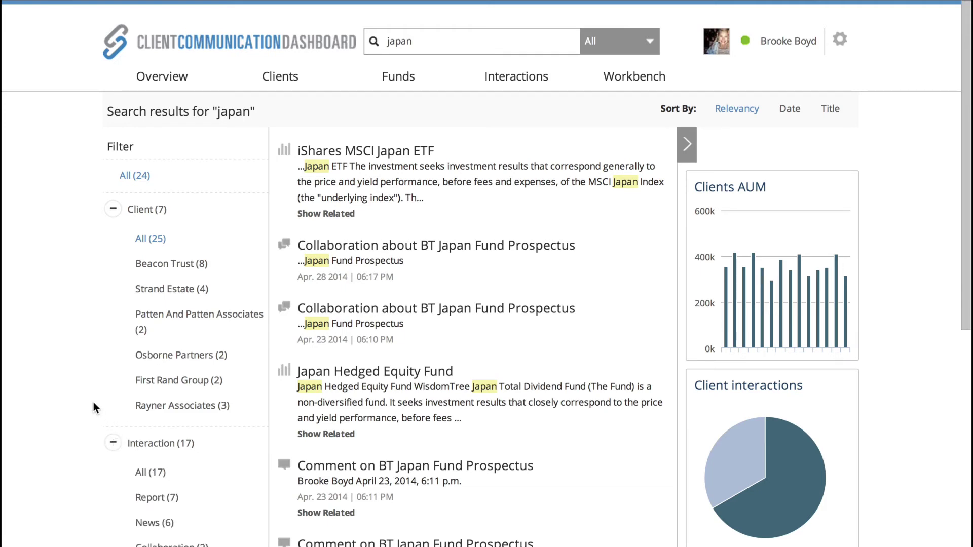
{"action": "scroll", "coordinate": [92, 400], "scroll_direction": "down", "scroll_amount": 1}
{"action": "scroll", "coordinate": [92, 404], "scroll_direction": "down", "scroll_amount": 3}
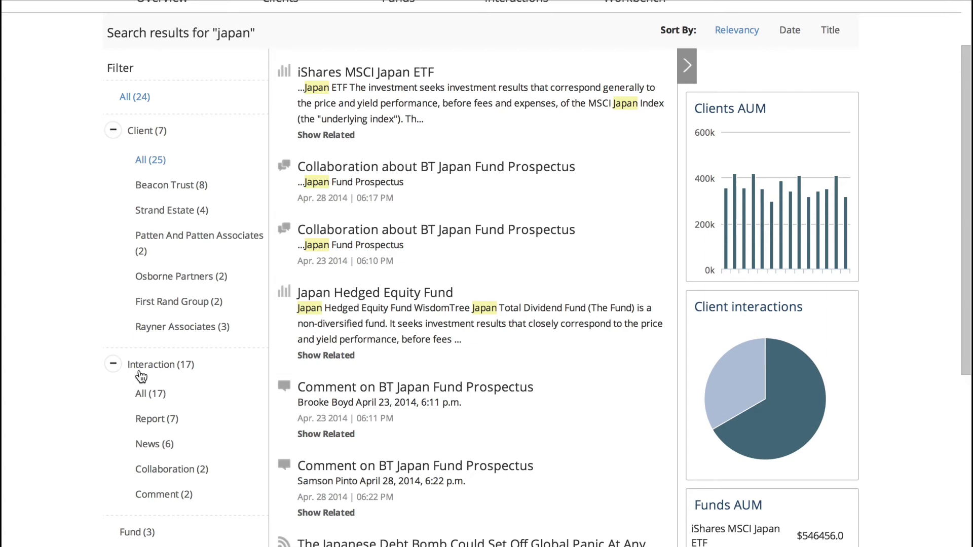
{"action": "left_click", "coordinate": [333, 133]}
{"action": "left_click", "coordinate": [213, 144]}
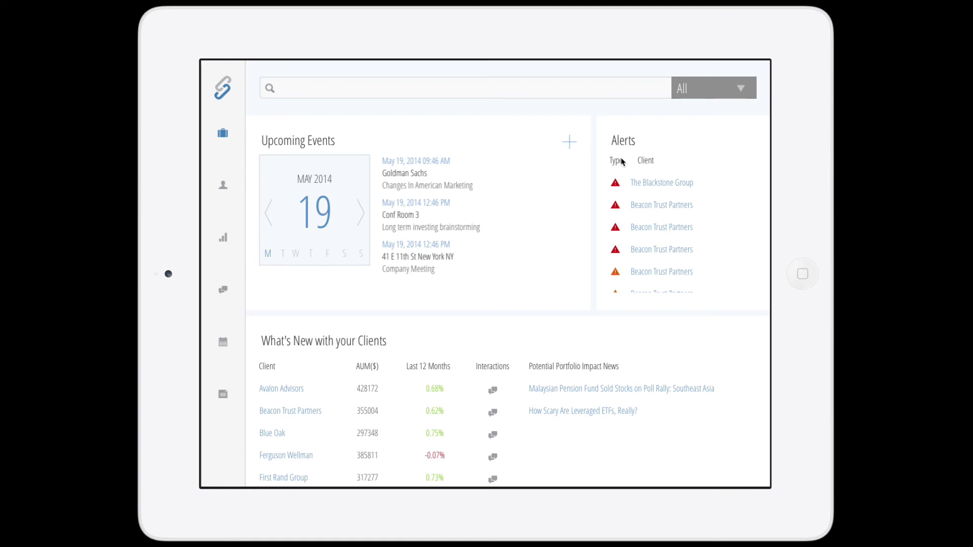
Step: Open Beacon Trust Partners from its alert to view its 1Y daily performance chart
{"action": "left_click", "coordinate": [652, 207]}
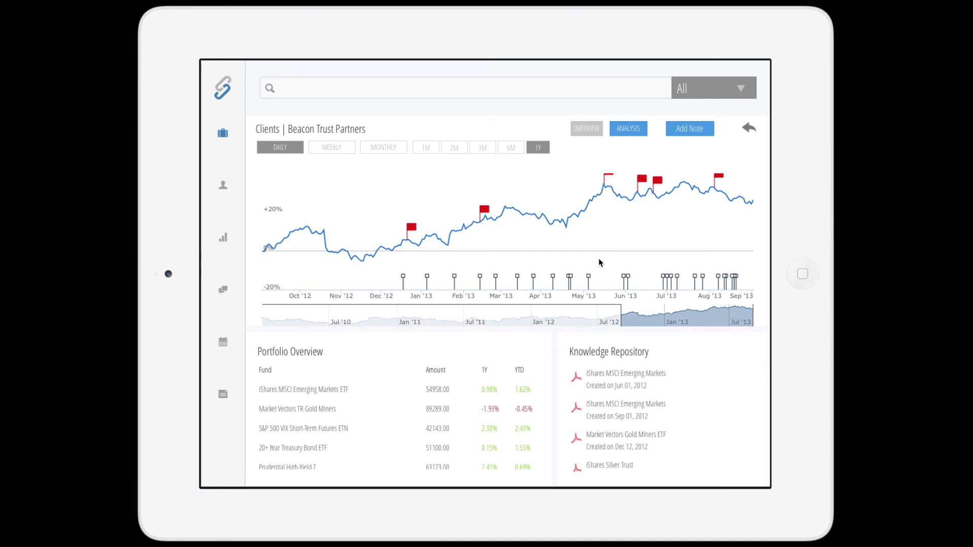
Step: Narrow Beacon Trust Partners' chart to 25 Feb–26 Aug, read its event flags, and open the iShares MSCI Emerging Markets report
{"action": "left_click_drag", "start_coordinate": [598, 257], "coordinate": [694, 252]}
{"action": "left_click_drag", "start_coordinate": [705, 317], "coordinate": [738, 317]}
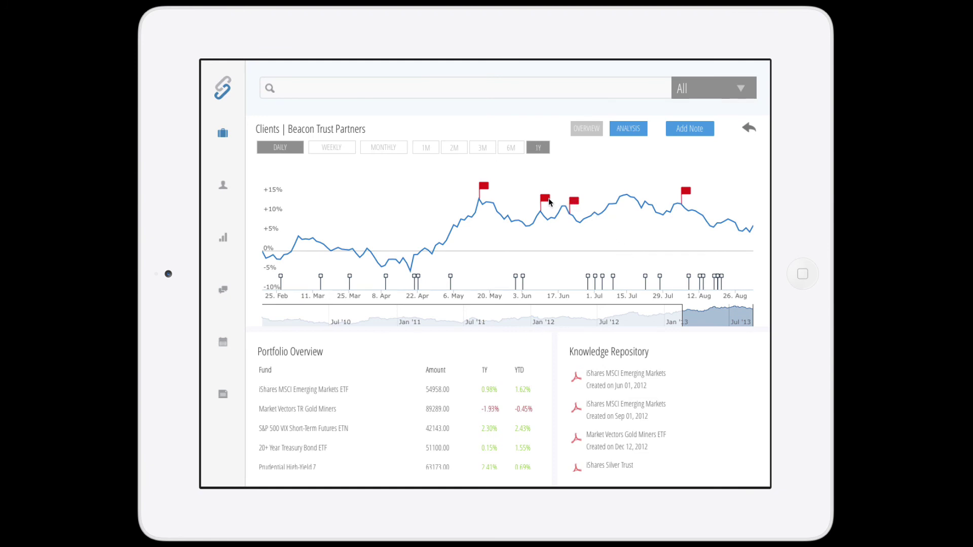
{"action": "mouse_move", "coordinate": [551, 203]}
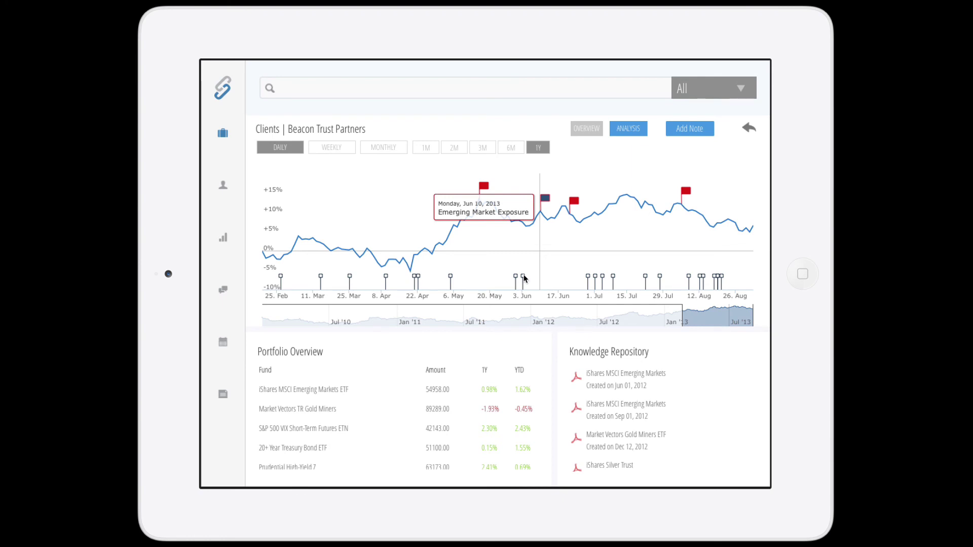
{"action": "mouse_move", "coordinate": [523, 277]}
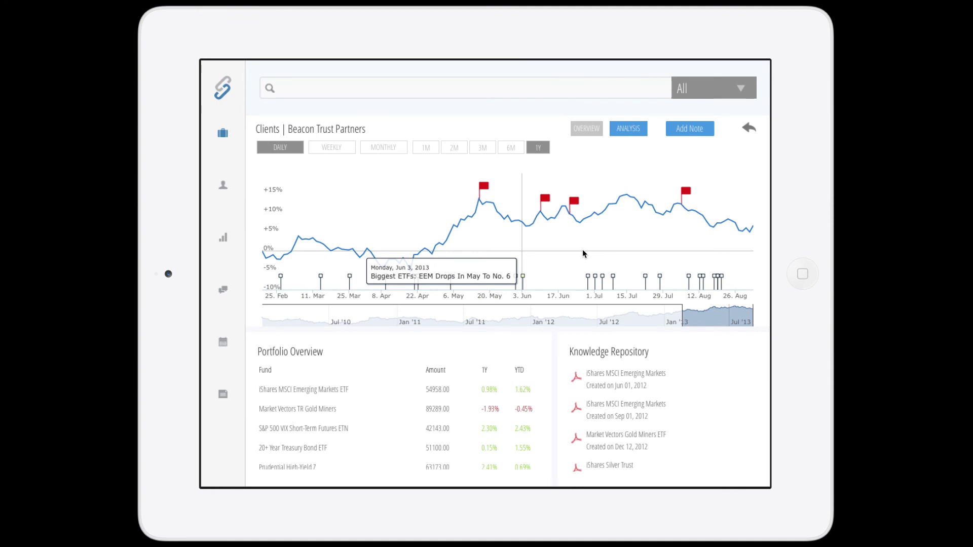
{"action": "left_click", "coordinate": [625, 377]}
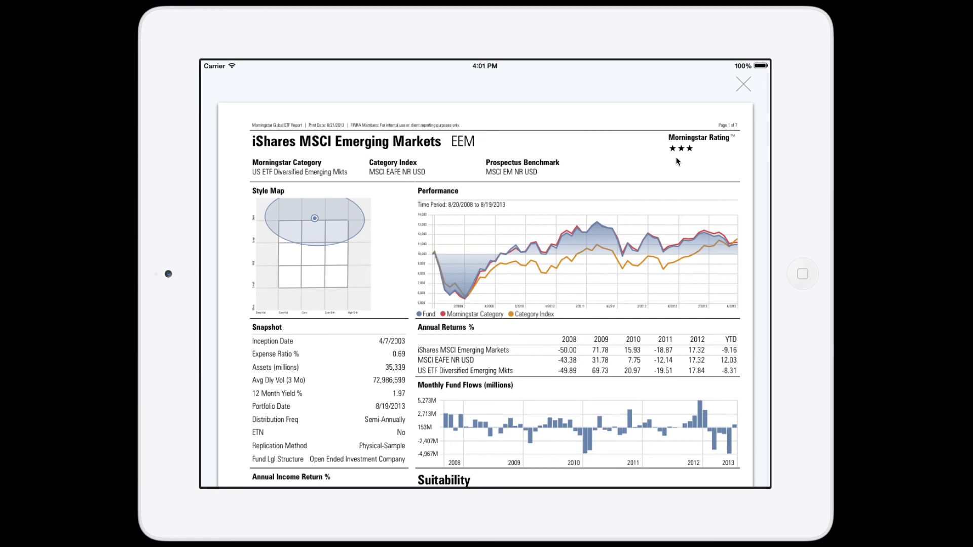
{"action": "left_click_drag", "start_coordinate": [660, 343], "coordinate": [681, 174]}
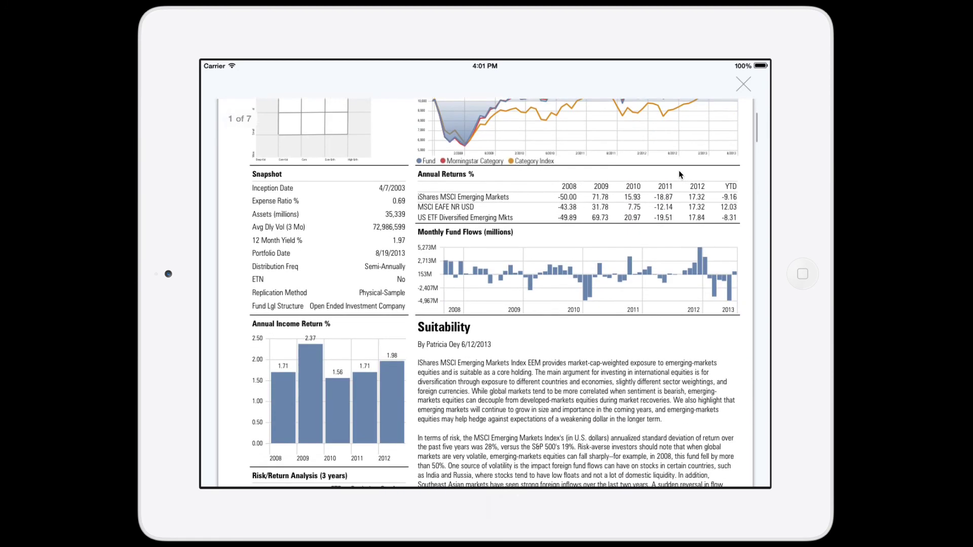
{"action": "left_click_drag", "start_coordinate": [676, 388], "coordinate": [678, 232]}
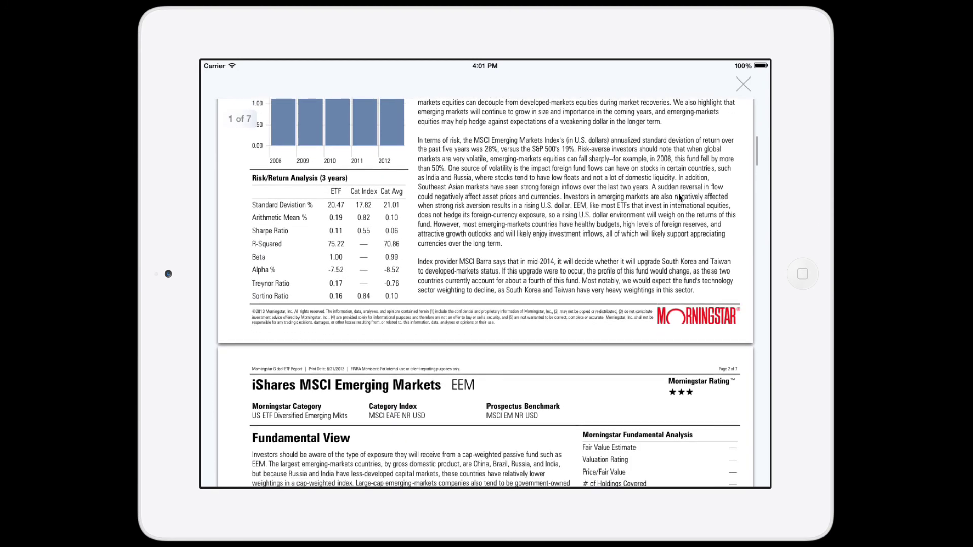
{"action": "left_click_drag", "start_coordinate": [687, 389], "coordinate": [689, 206]}
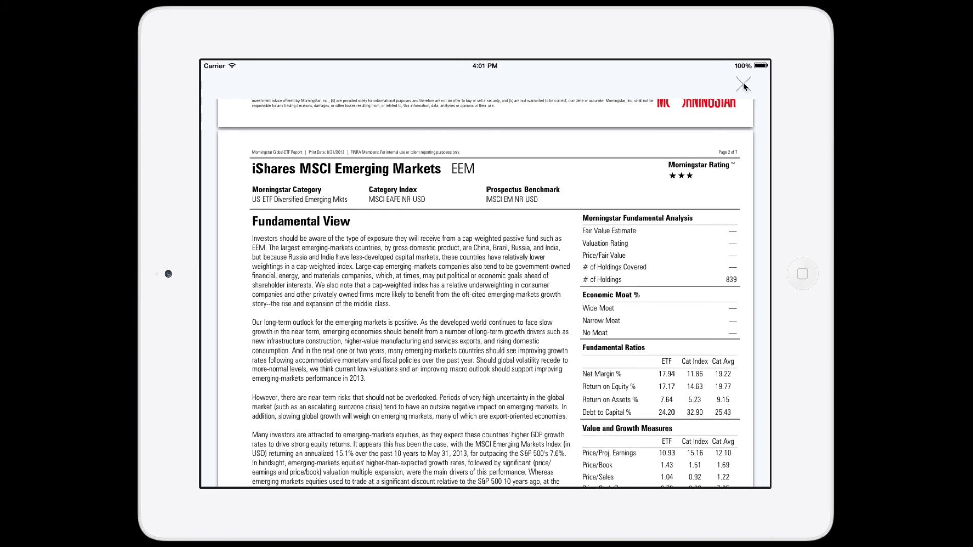
{"action": "left_click", "coordinate": [743, 84]}
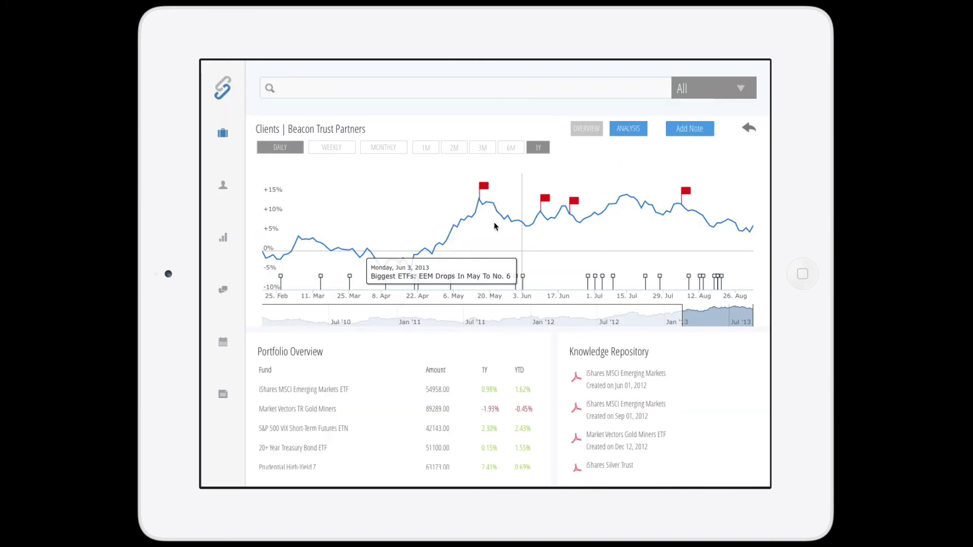
Step: Show the May 2014 events calendar with the Goldman Sachs event's map zoomed on Midtown, then open search
{"action": "left_click", "coordinate": [222, 345]}
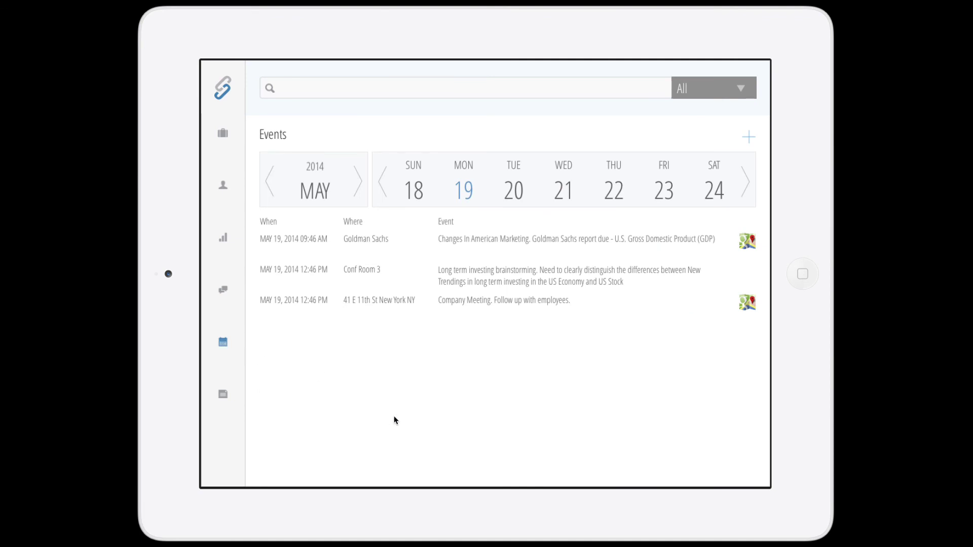
{"action": "left_click", "coordinate": [745, 245]}
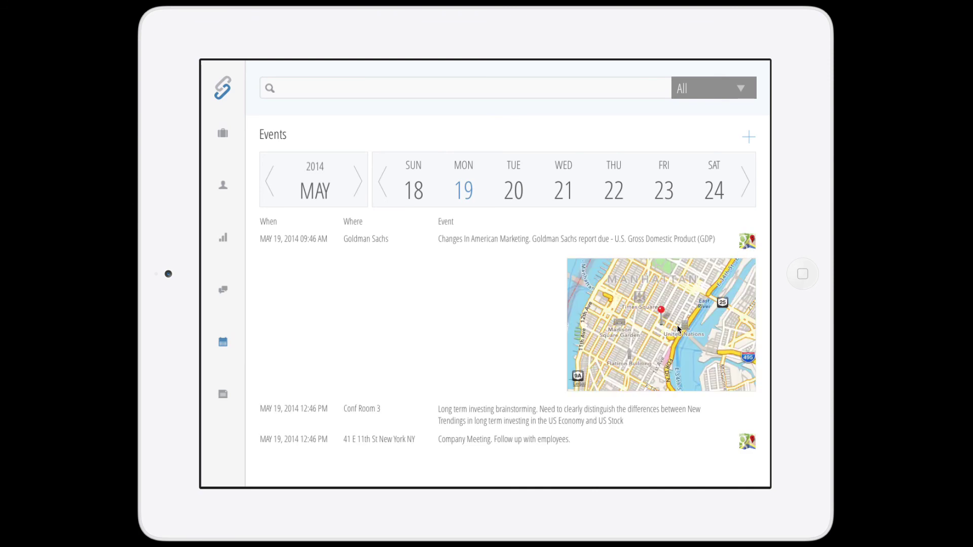
{"action": "double_click", "coordinate": [651, 327]}
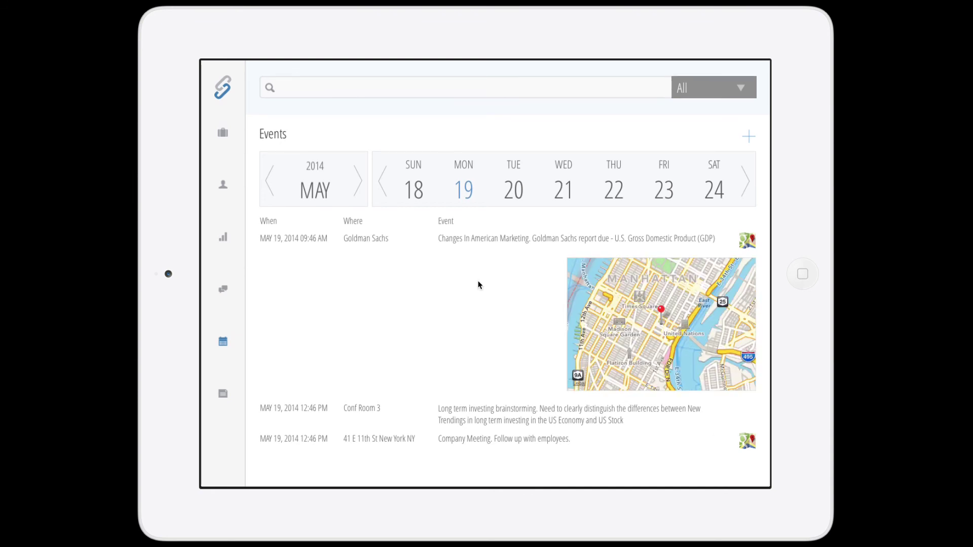
{"action": "left_click", "coordinate": [464, 92]}
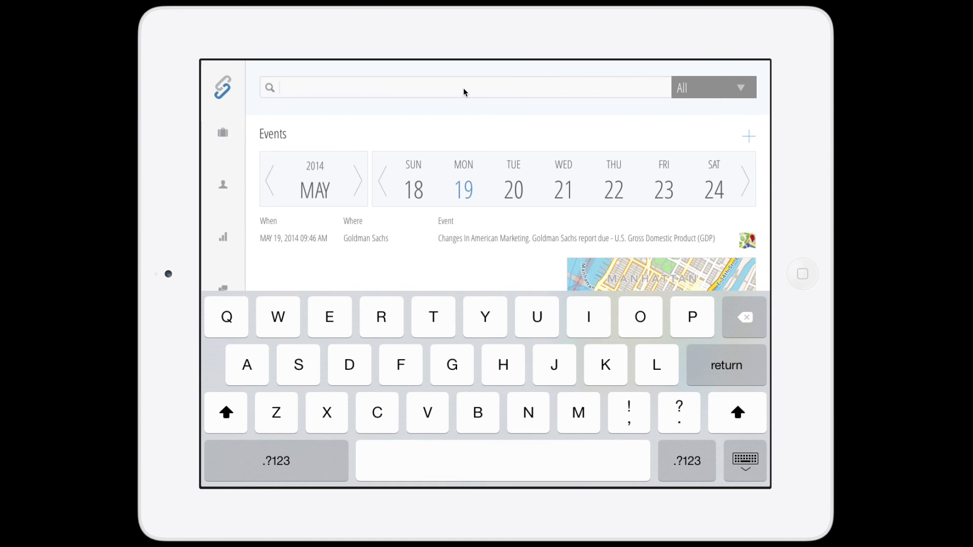
Step: Search for 'japan' and scroll the matching clients, funds and interactions down to More Results
{"action": "type", "text": "japan"}
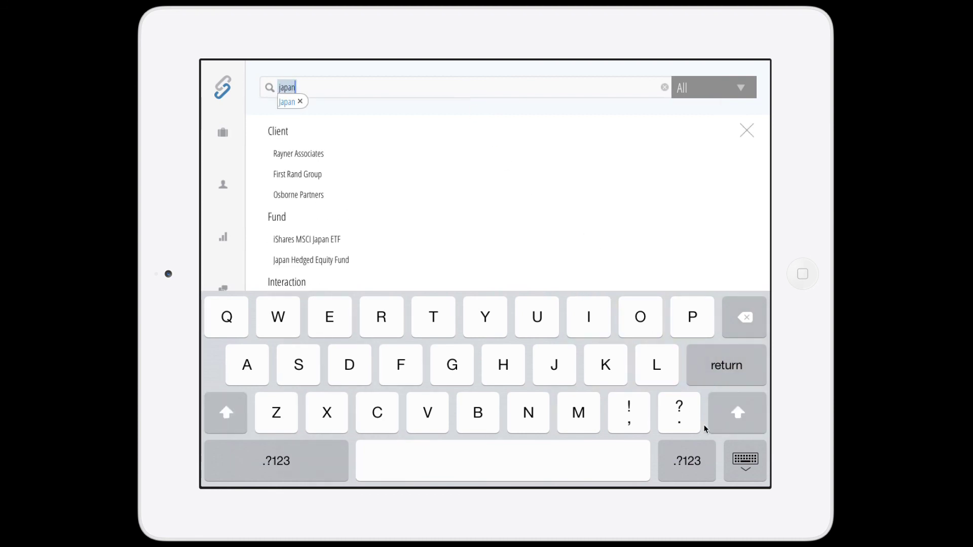
{"action": "left_click", "coordinate": [741, 462]}
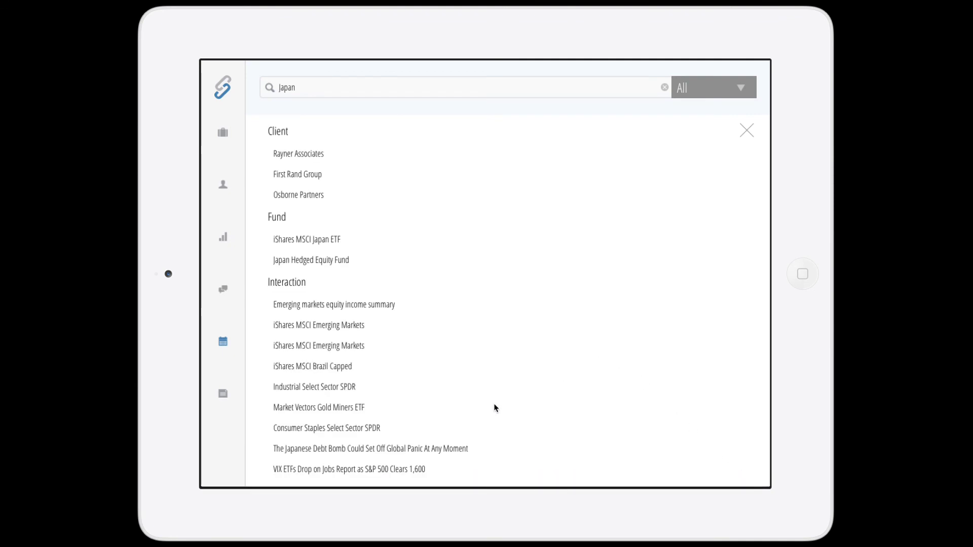
{"action": "left_click_drag", "start_coordinate": [494, 405], "coordinate": [502, 315]}
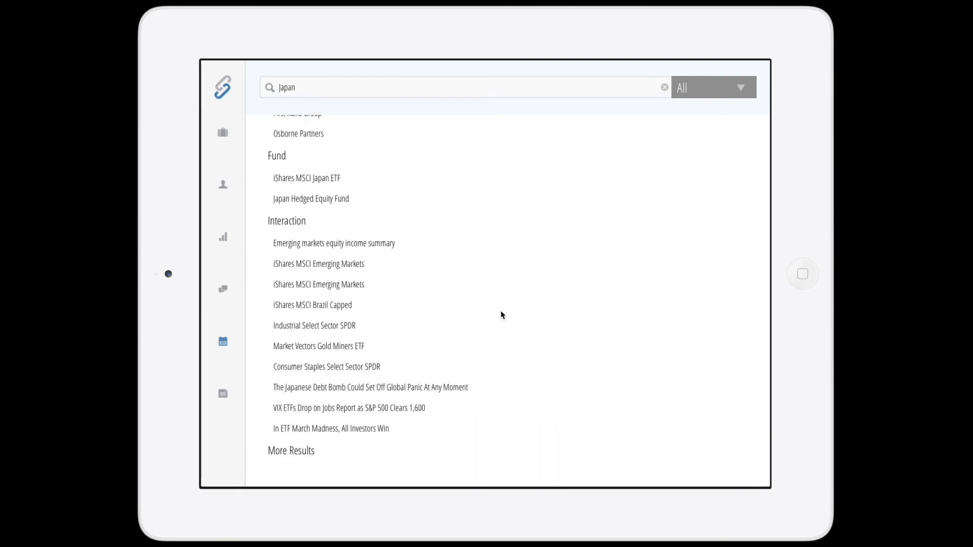